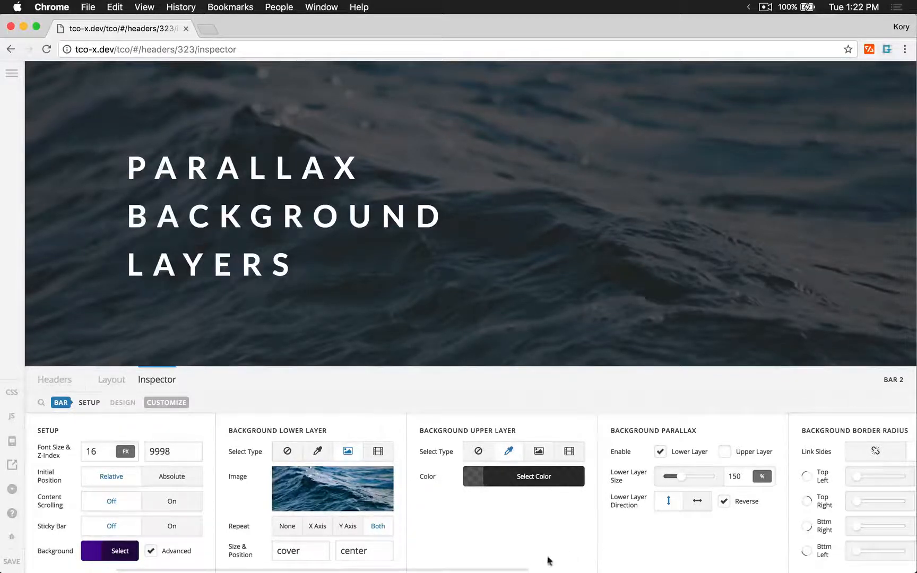
Step: Preview the video type for Bar 2's lower background layer while scrolling, and restore the image type
left_click(377, 452)
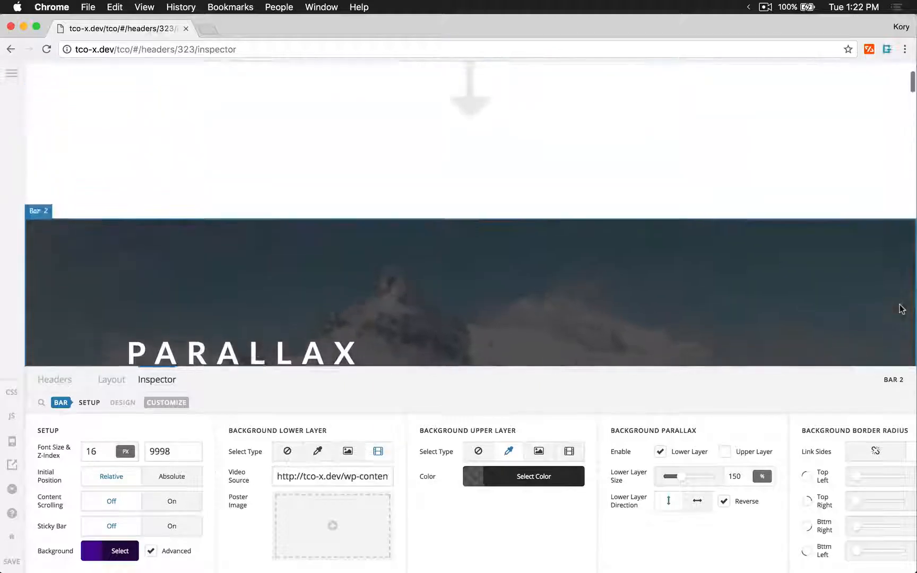
scroll(901, 311, "down", 10)
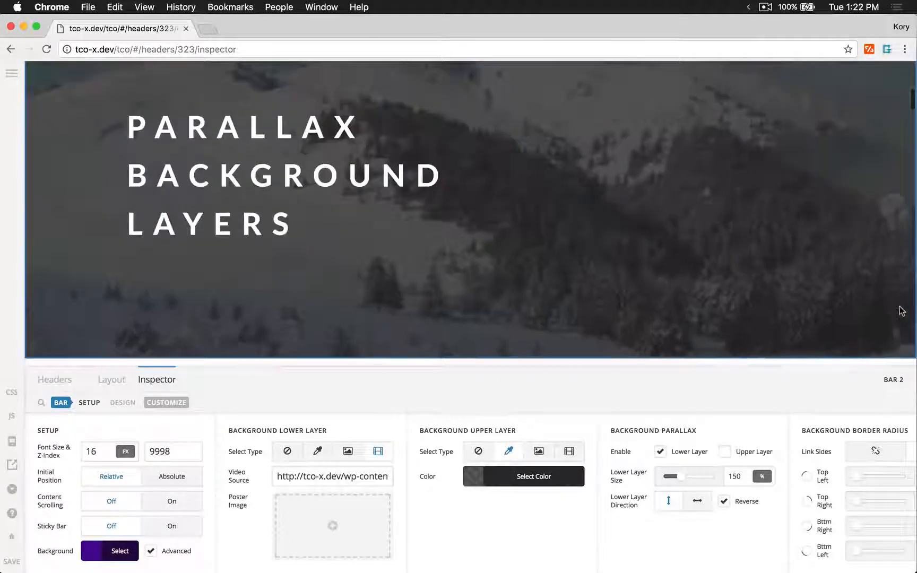
scroll(902, 311, "up", 7)
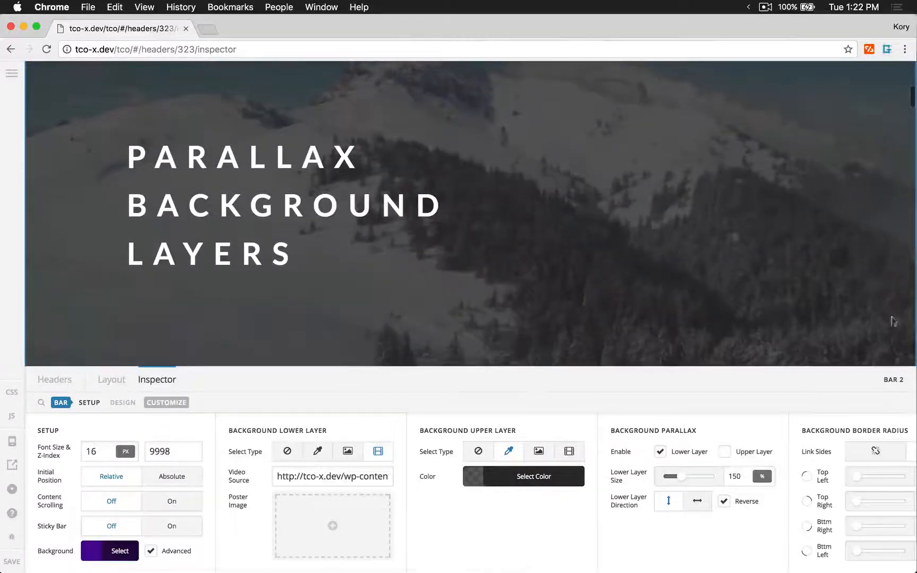
left_click(349, 456)
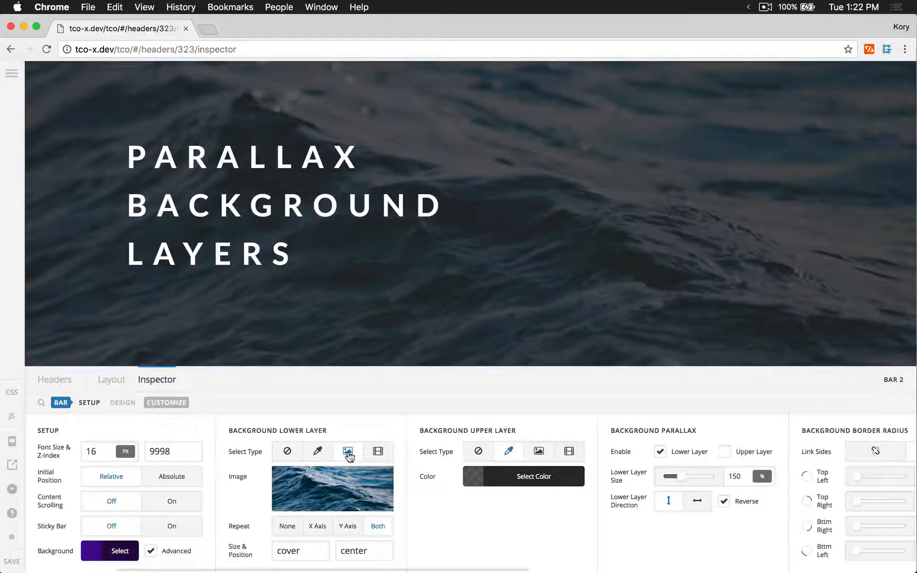
scroll(621, 260, "up", 1)
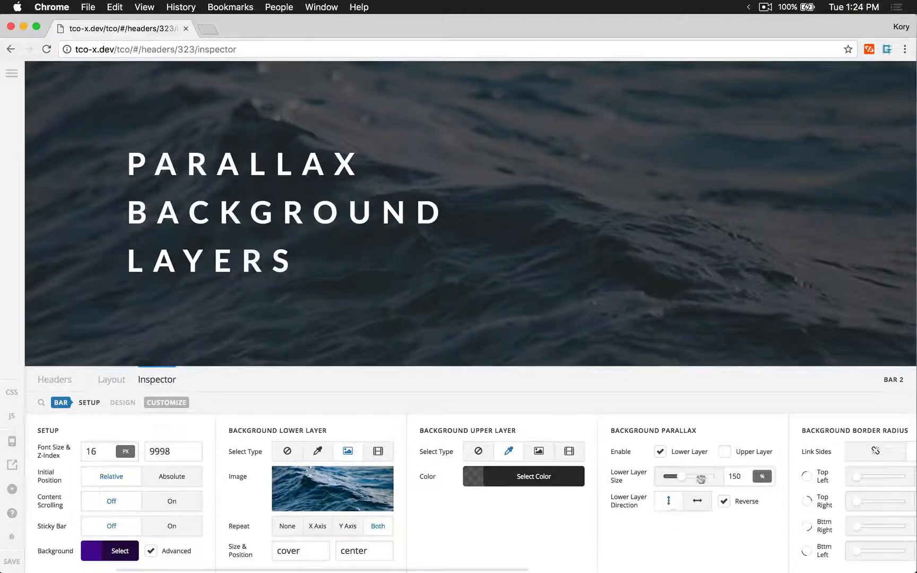
Step: Examine how the bar's lower background image moves on scroll with the lower layer size at 150%
left_click(739, 477)
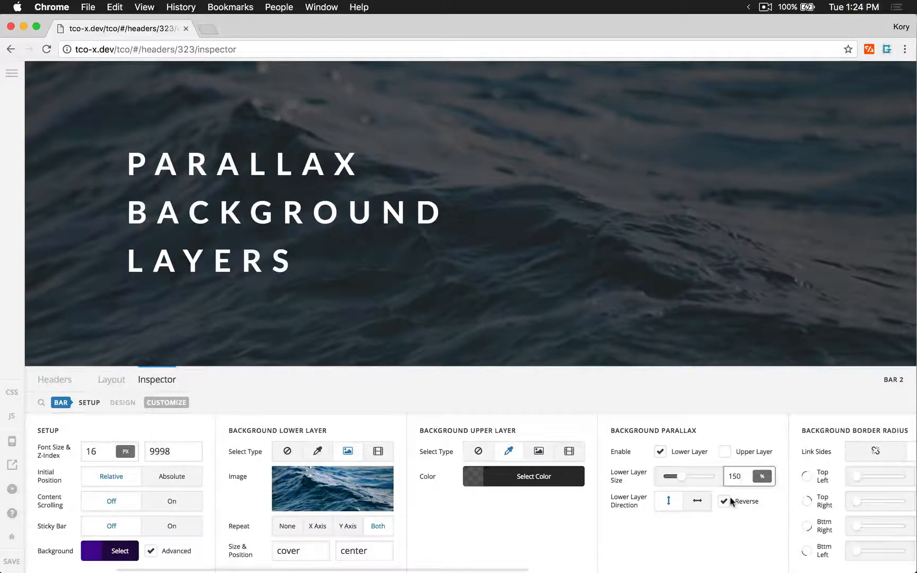
mouse_move(359, 479)
double_click(734, 476)
left_click(686, 544)
scroll(78, 278, "up", 3)
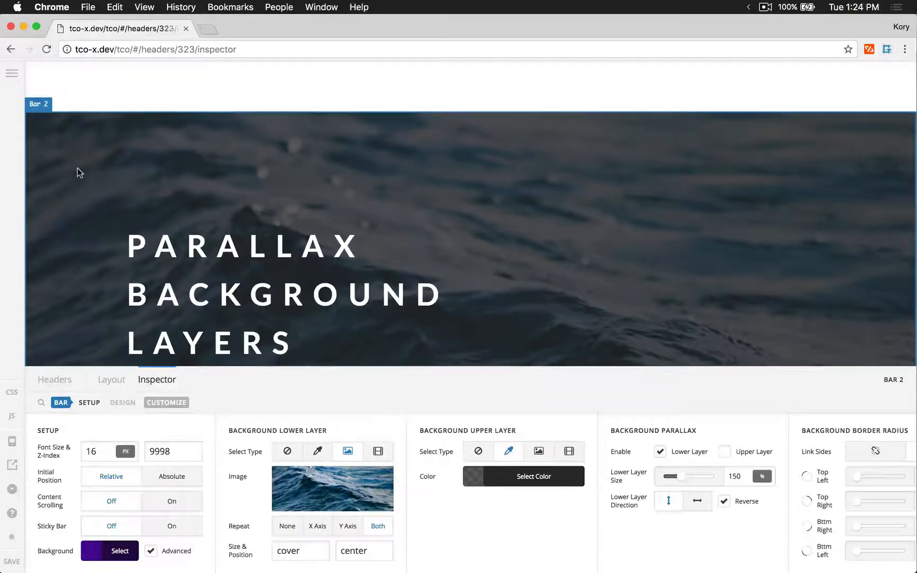
scroll(63, 215, "down", 5)
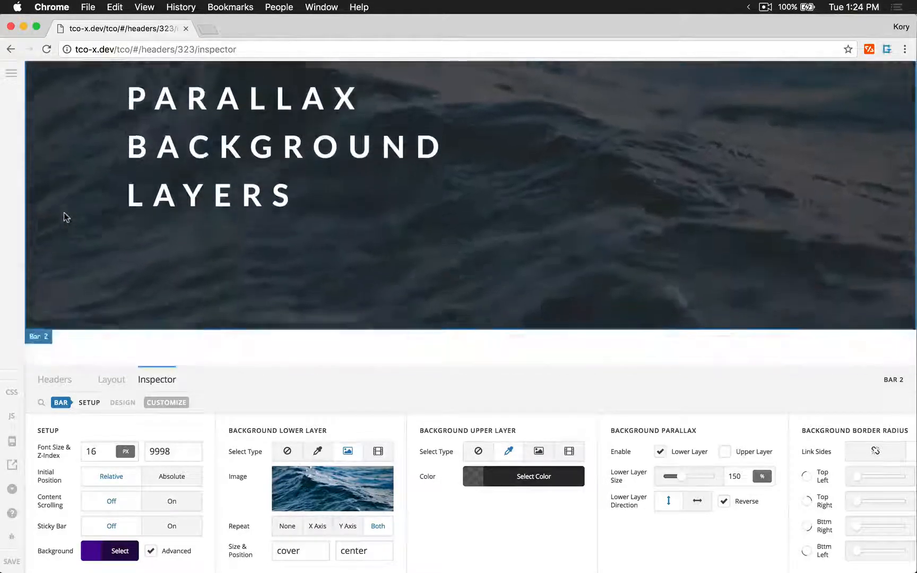
scroll(63, 212, "down", 2)
scroll(63, 213, "up", 5)
scroll(64, 212, "down", 5)
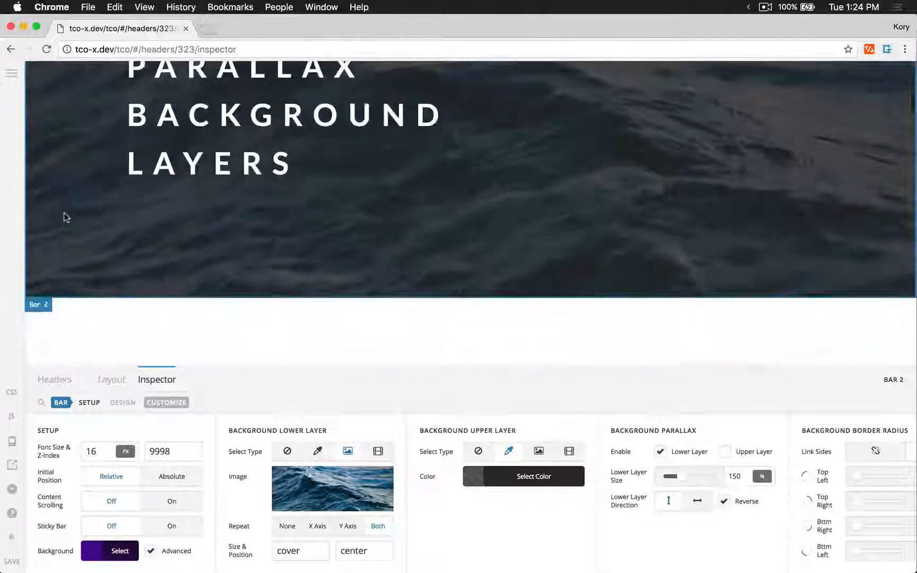
scroll(63, 213, "up", 5)
scroll(64, 212, "down", 1)
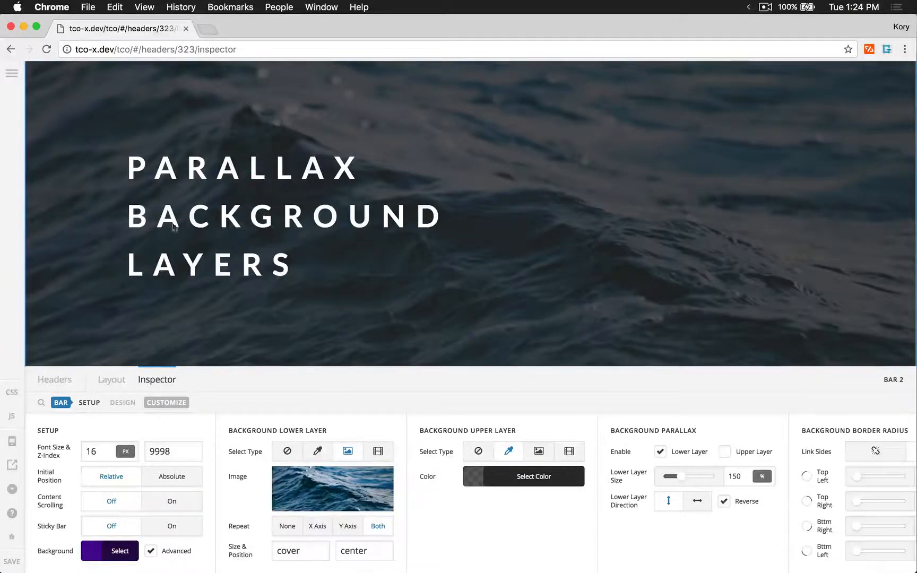
Step: Set the parallax lower layer size to 100% and check the scrolling effect in the page preview
double_click(739, 482)
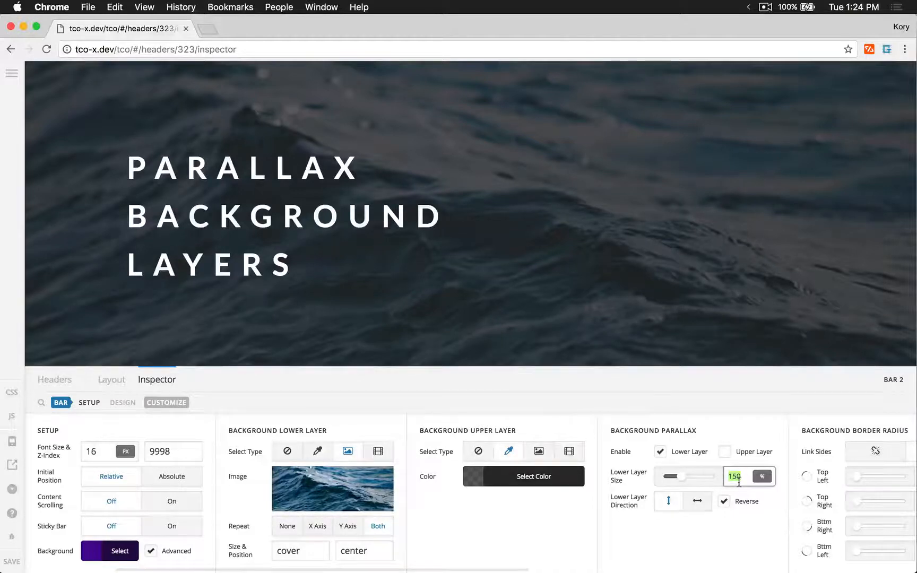
type("100")
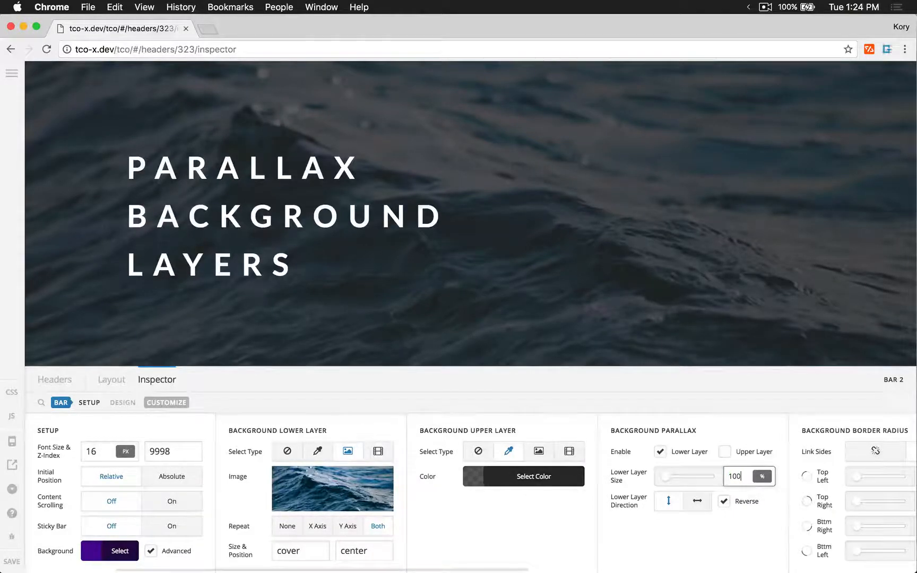
scroll(731, 214, "down", 5)
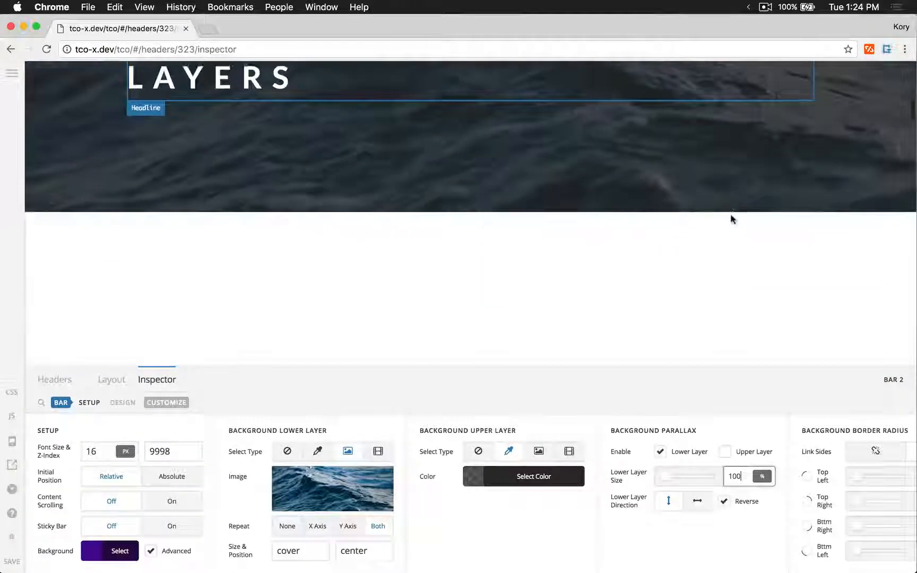
scroll(730, 215, "up", 6)
scroll(731, 215, "up", 1)
scroll(731, 215, "down", 4)
scroll(731, 215, "up", 3)
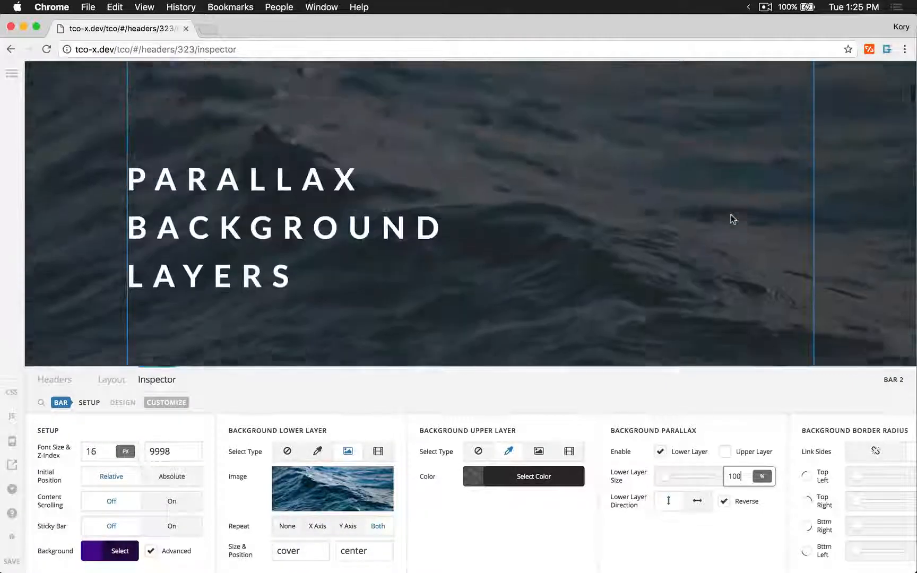
scroll(731, 215, "down", 1)
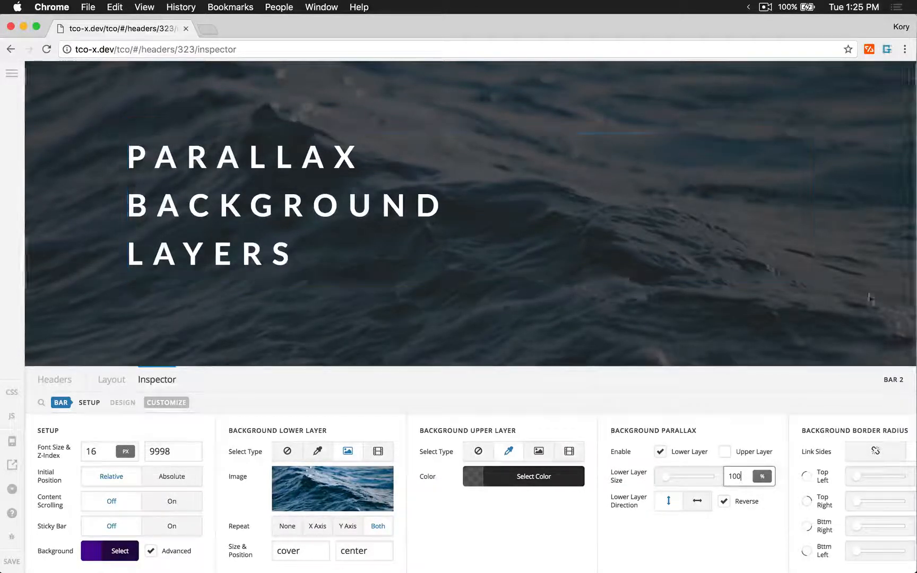
Step: Toggle parallax for the lower layer off and on again, and set the lower layer size to 150%
left_click(660, 452)
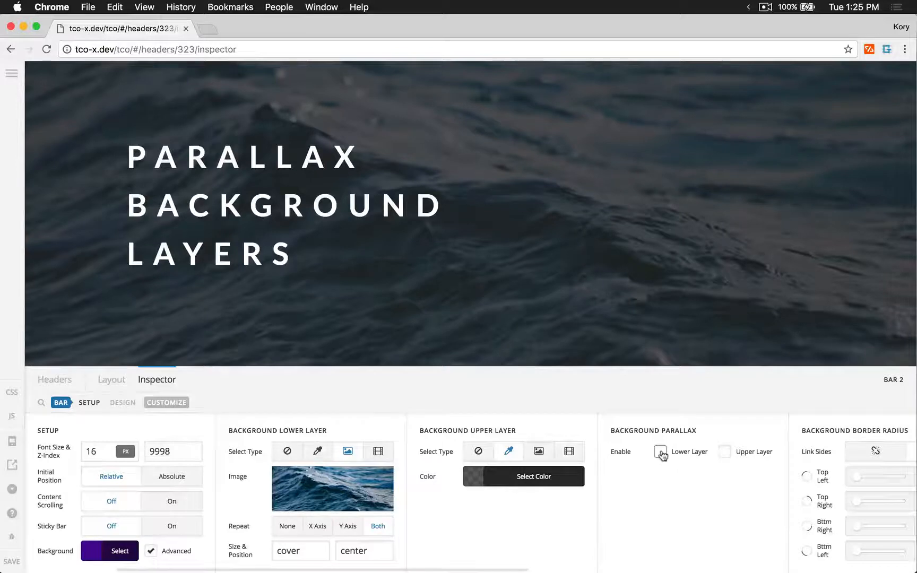
left_click(661, 452)
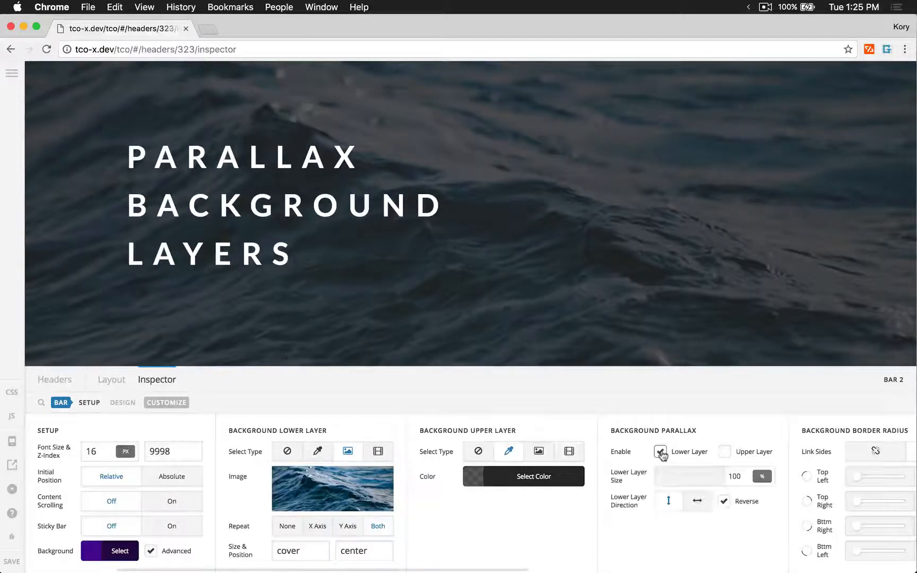
double_click(735, 476)
type("150")
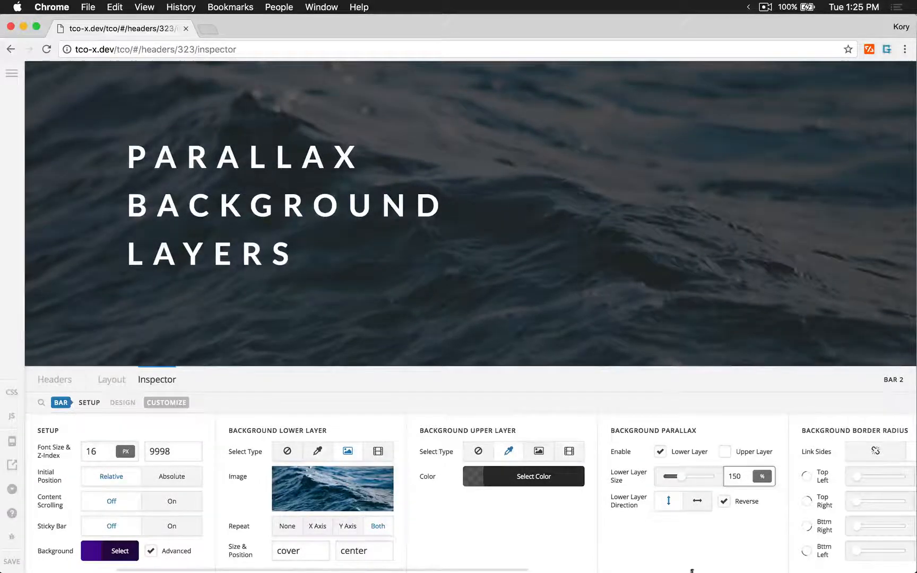
Step: Turn off the reversed parallax direction for the lower layer and check how the image scrolls in the preview
left_click(725, 502)
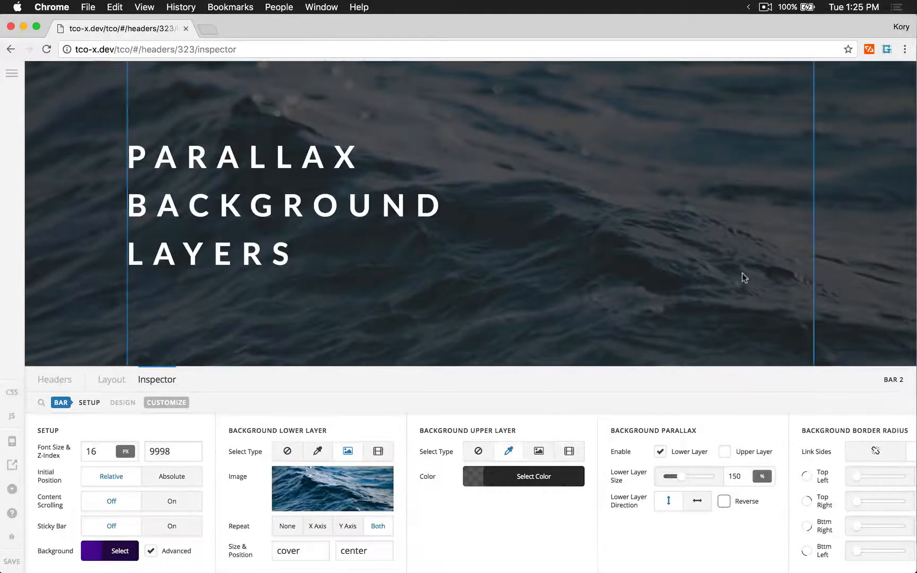
scroll(743, 273, "up", 5)
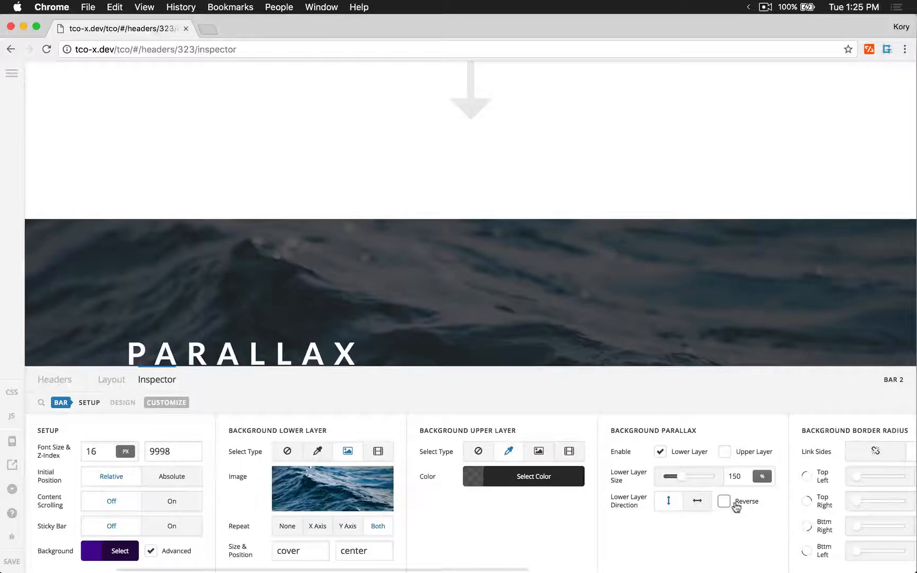
scroll(796, 215, "down", 3)
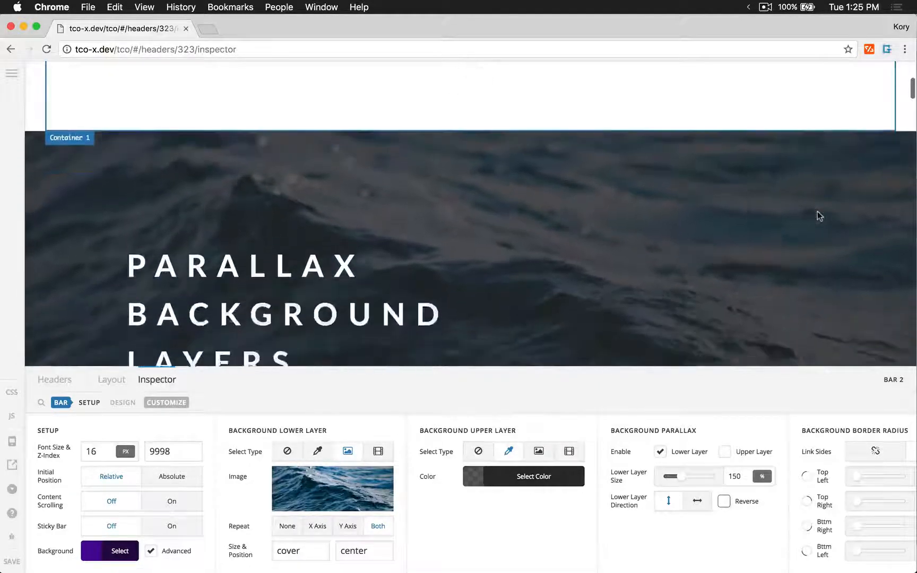
scroll(819, 215, "down", 8)
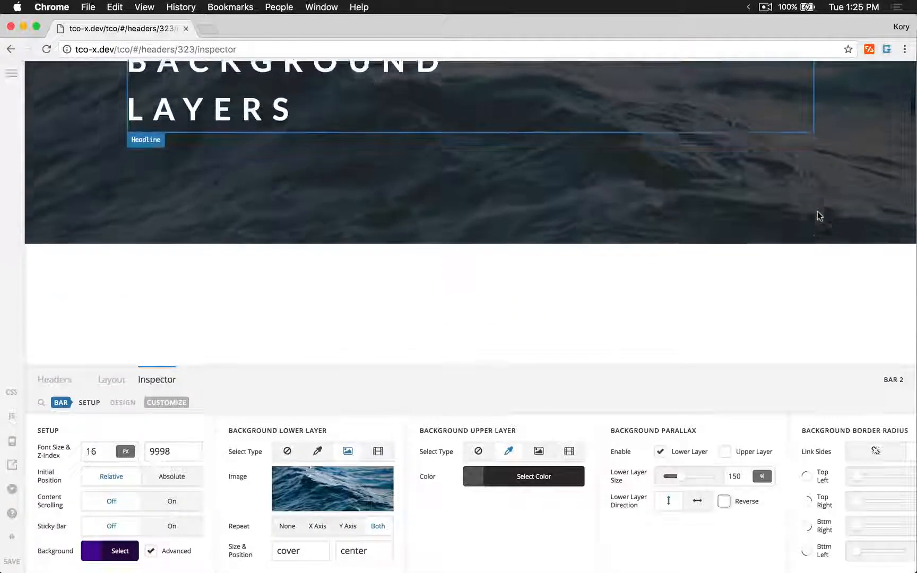
scroll(819, 216, "down", 5)
scroll(819, 216, "up", 6)
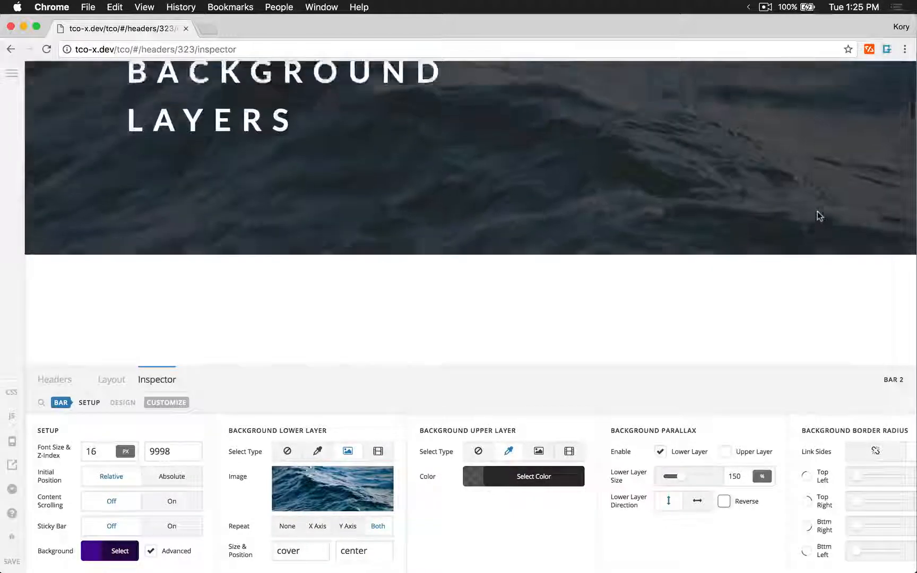
scroll(817, 215, "up", 10)
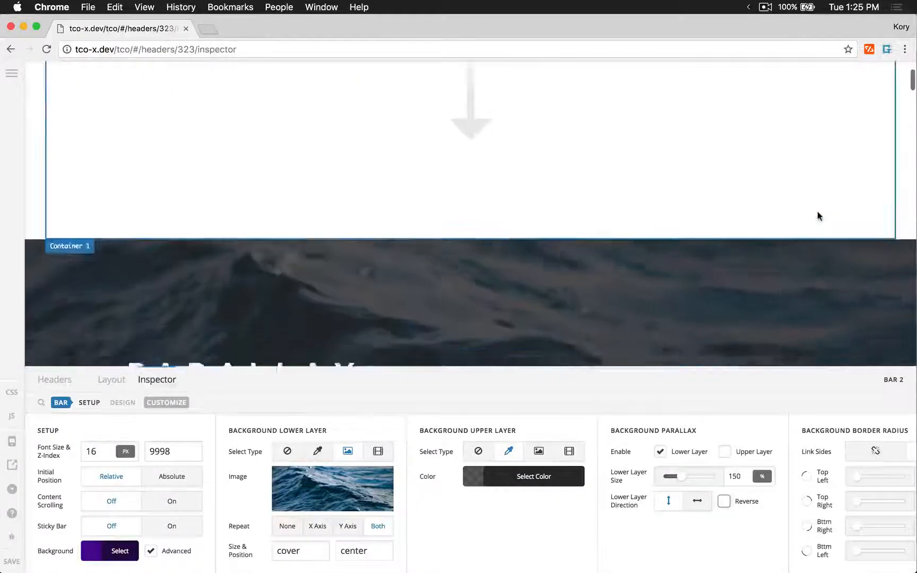
scroll(819, 216, "down", 5)
scroll(819, 215, "down", 2)
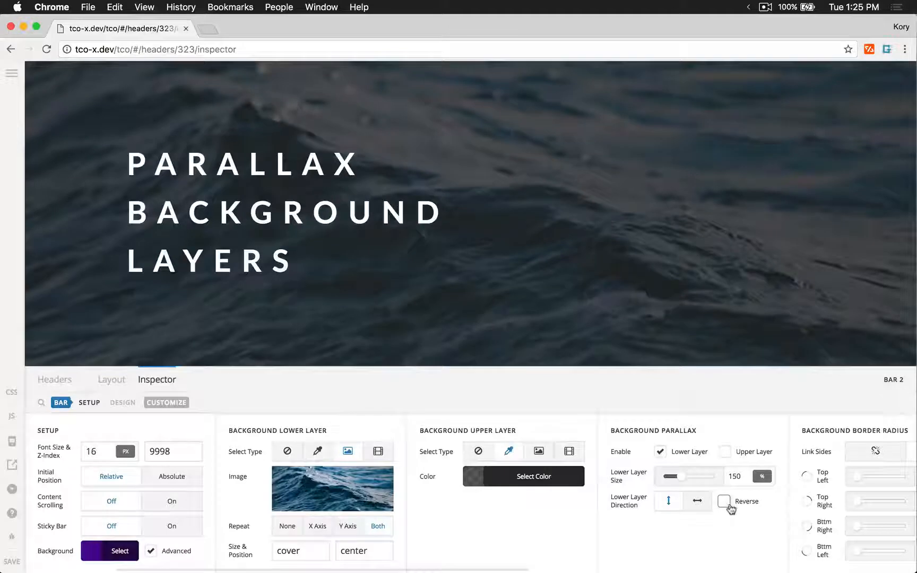
scroll(858, 308, "up", 3)
scroll(857, 308, "up", 2)
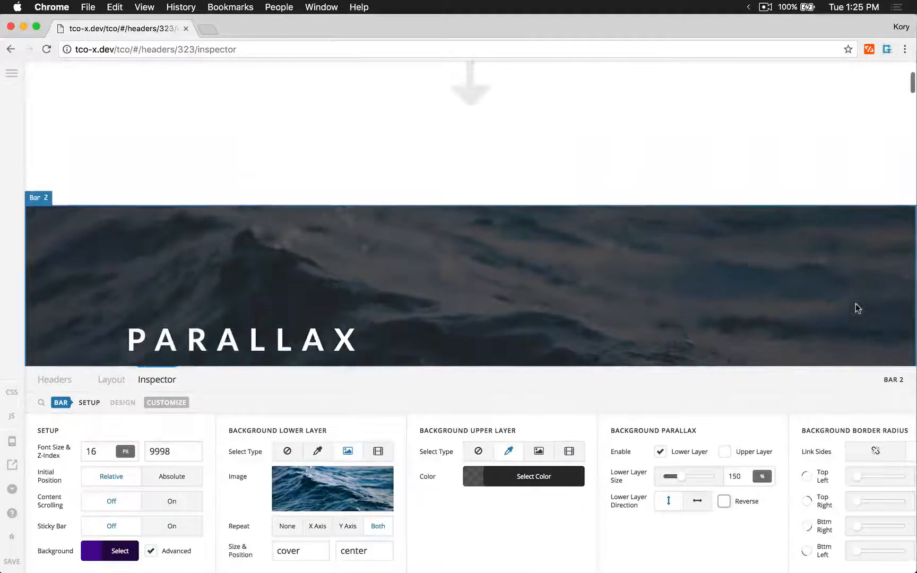
scroll(855, 307, "down", 6)
scroll(855, 308, "up", 3)
scroll(855, 307, "down", 2)
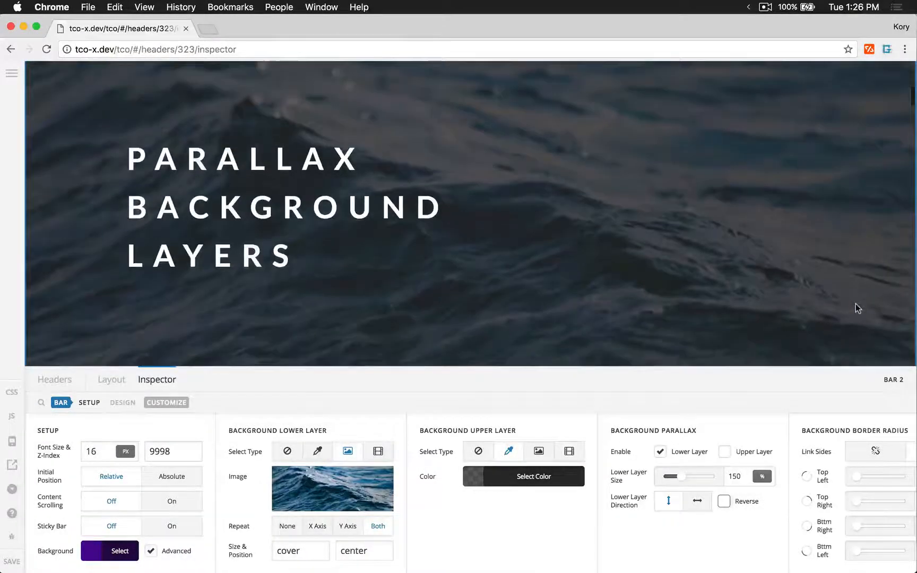
Step: Set the parallax lower layer size to 120% and check the subtler movement while scrolling the preview
left_click(736, 476)
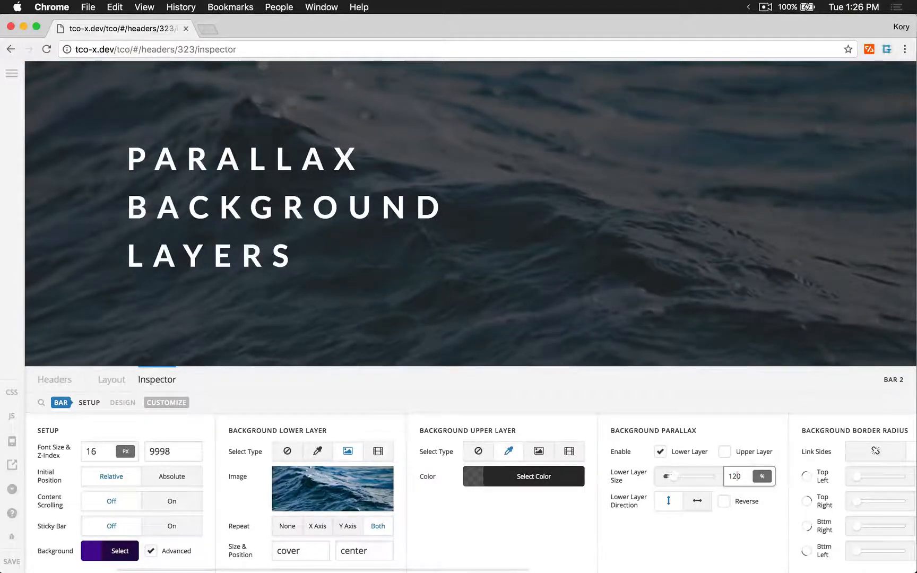
scroll(741, 294, "up", 2)
scroll(741, 295, "up", 5)
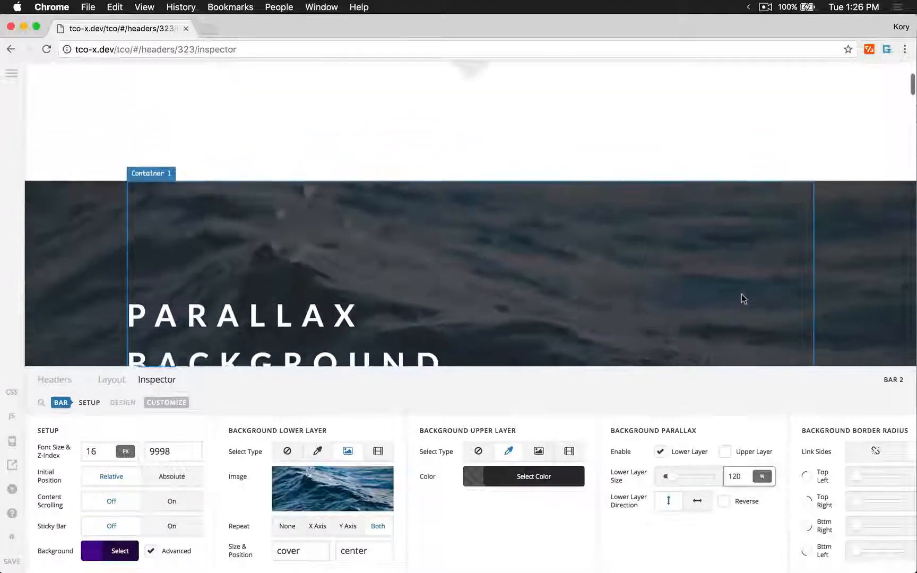
scroll(742, 294, "down", 12)
scroll(741, 294, "up", 4)
scroll(742, 298, "up", 3)
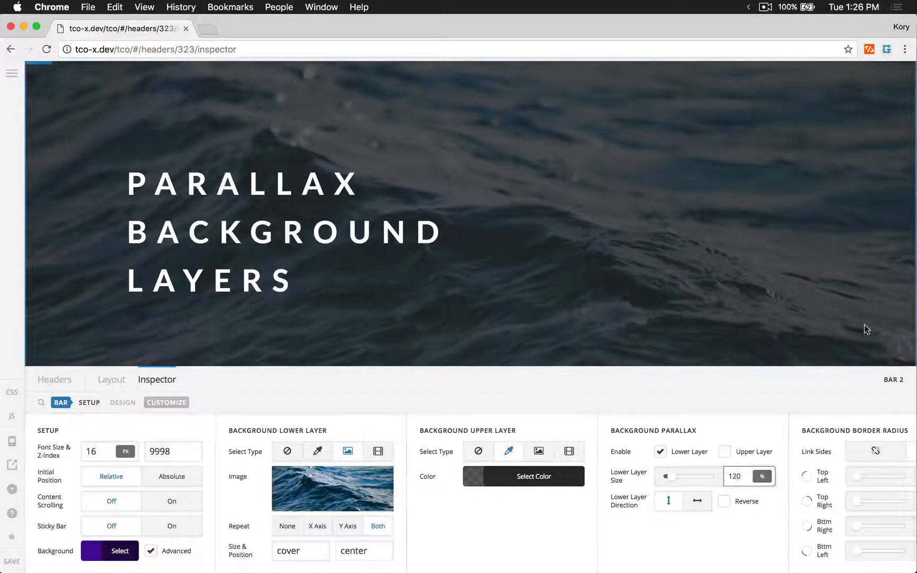
scroll(864, 328, "up", 6)
scroll(864, 324, "down", 10)
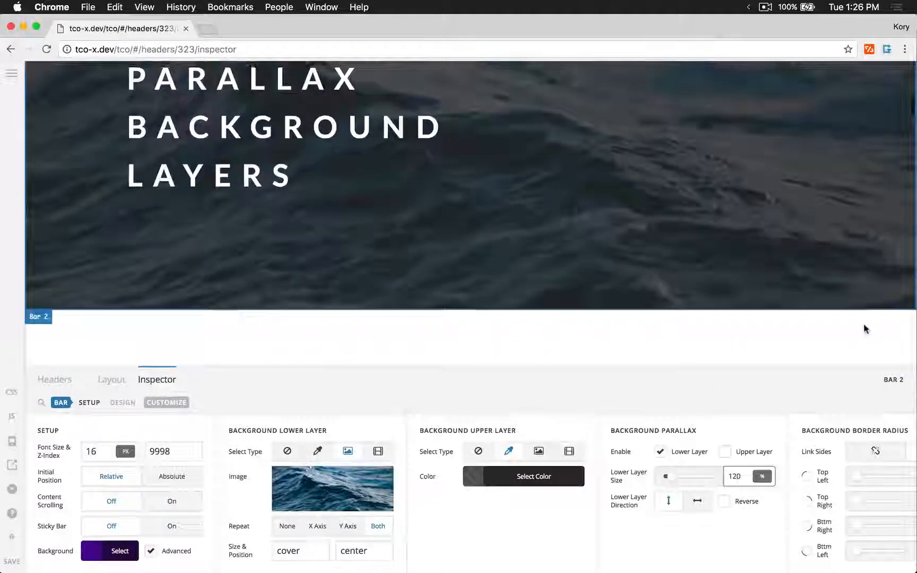
scroll(864, 324, "up", 8)
scroll(864, 324, "down", 5)
scroll(863, 324, "up", 1)
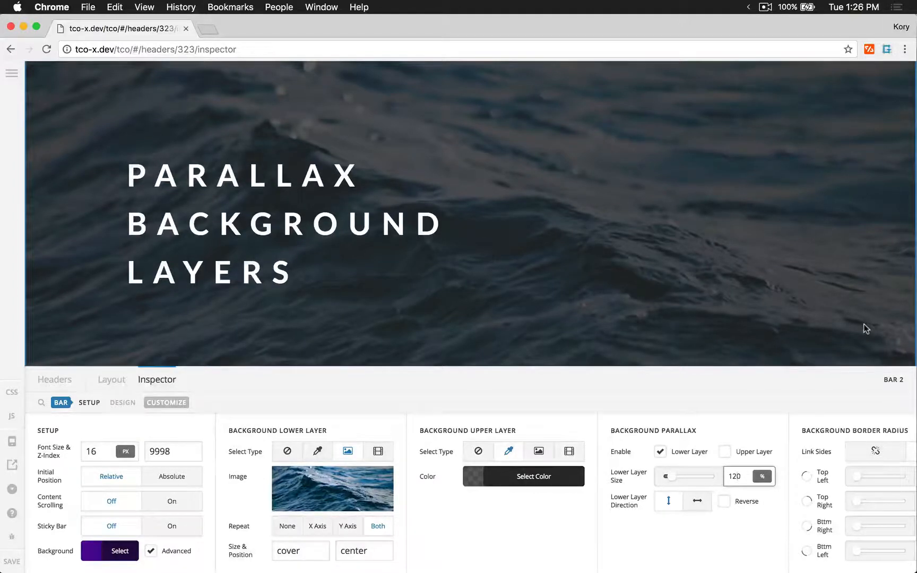
Step: Try a lower layer size of 200%, set it back to 150%, and check the scrolling effect
type("20")
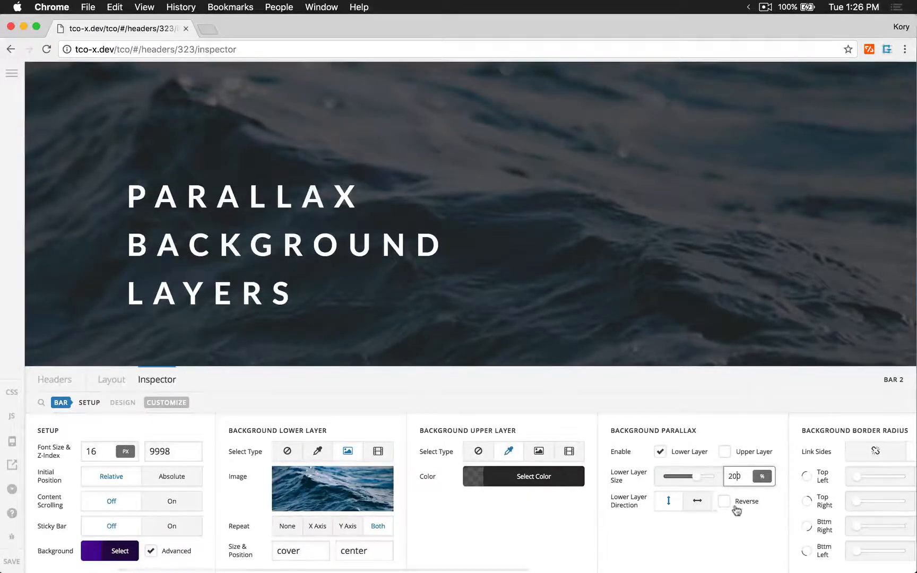
double_click(735, 476)
type("150")
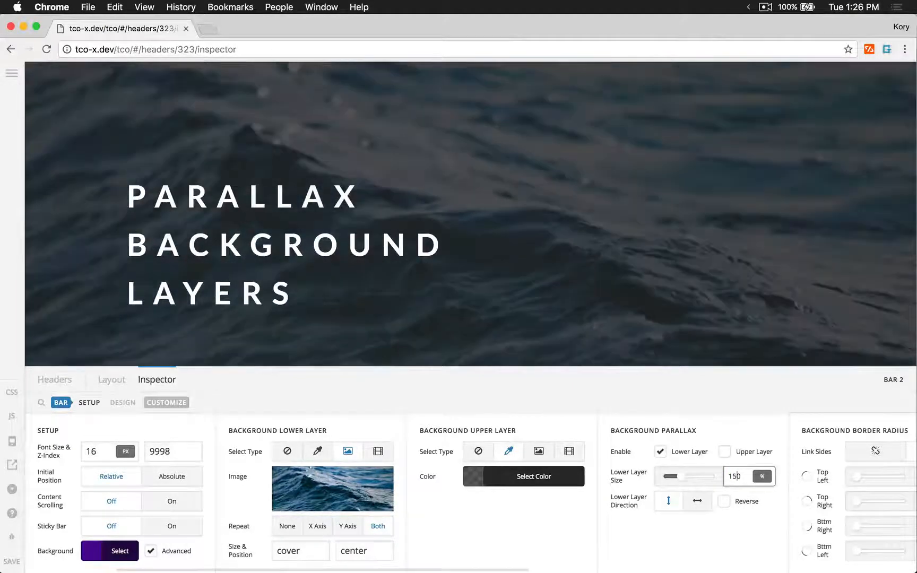
scroll(742, 193, "down", 3)
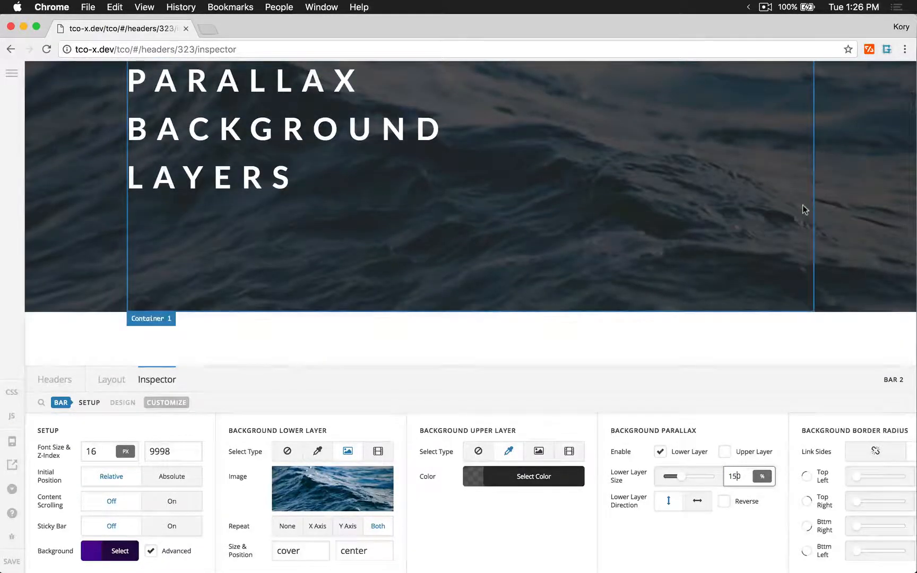
Step: Enable the reversed parallax direction for the lower layer at 150% size and check how the image scrolls in the preview
scroll(829, 236, "up", 3)
scroll(832, 238, "down", 2)
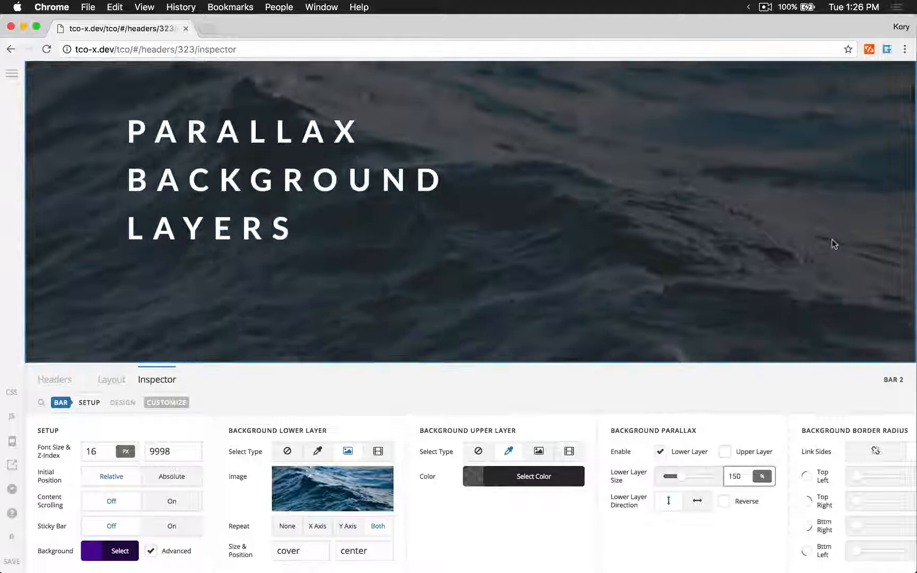
left_click(736, 503)
left_click(737, 505)
scroll(849, 298, "up", 3)
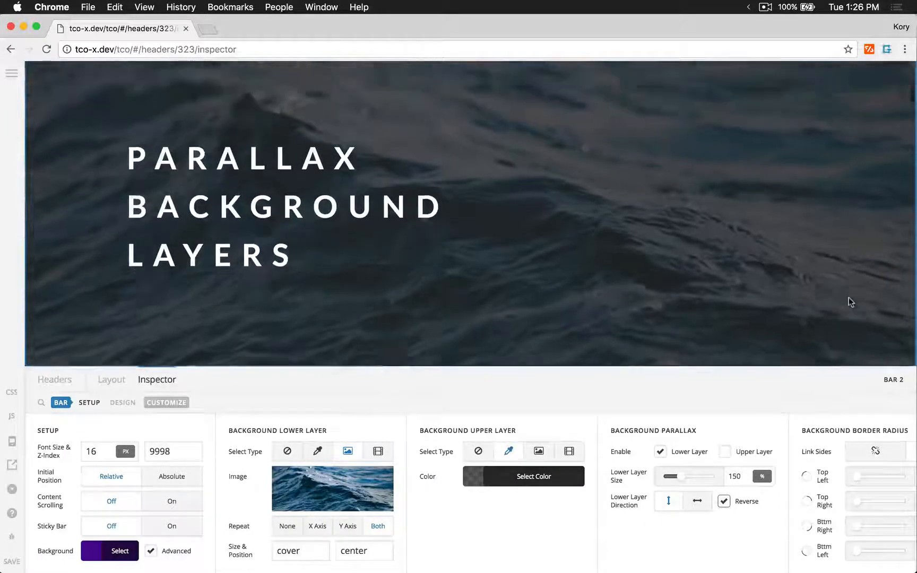
scroll(849, 300, "up", 3)
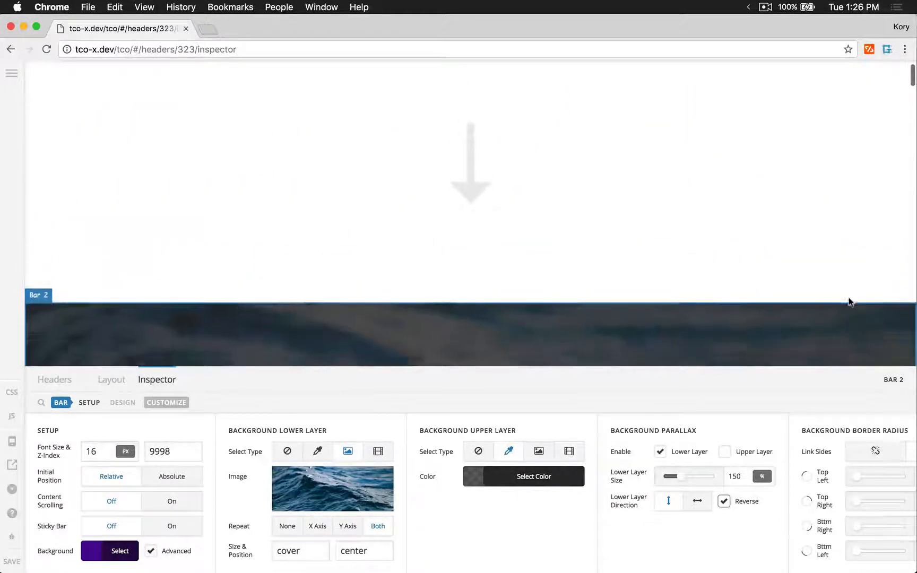
scroll(848, 301, "down", 3)
scroll(848, 302, "down", 6)
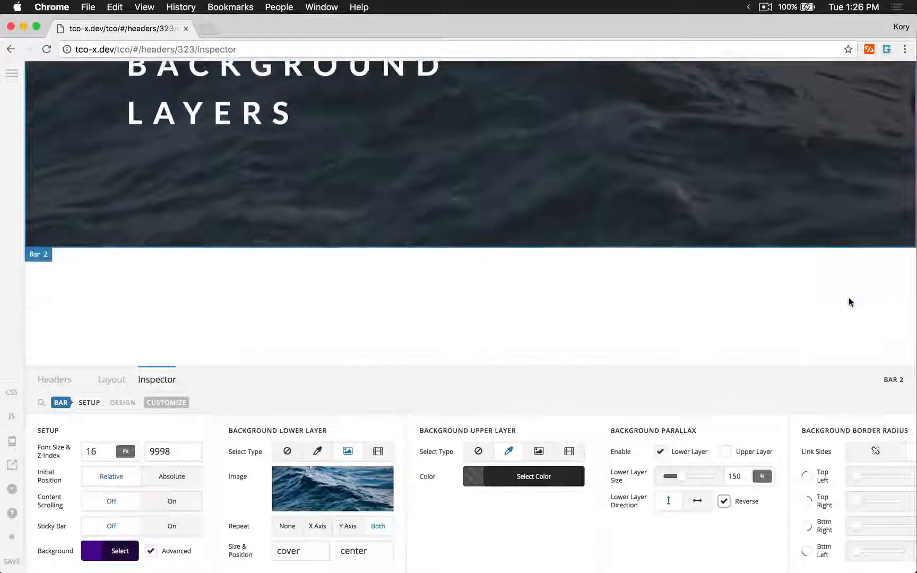
scroll(848, 301, "up", 5)
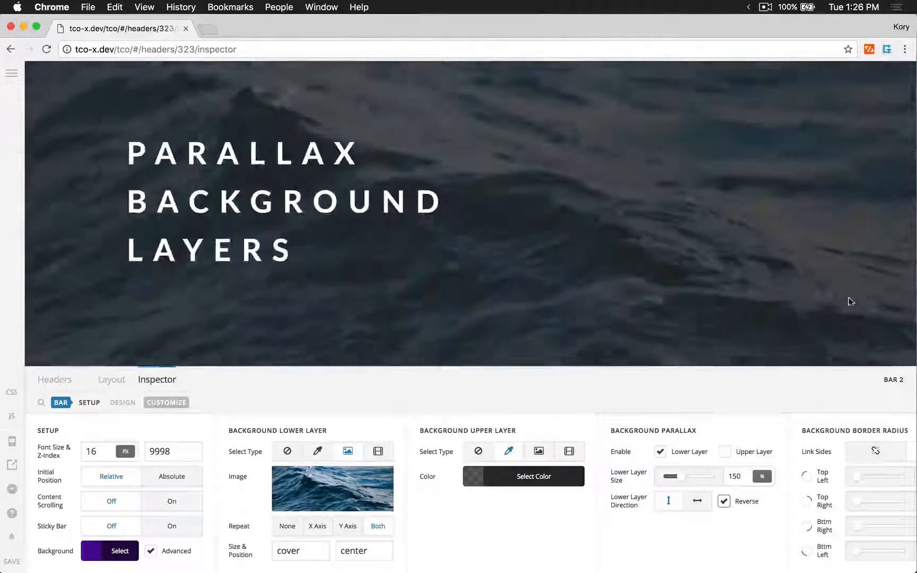
scroll(848, 301, "up", 5)
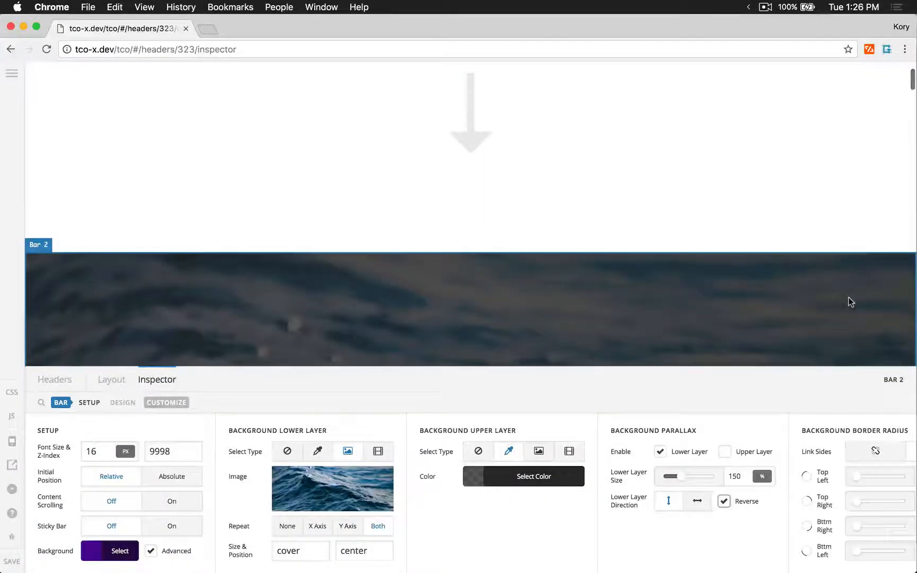
scroll(849, 276, "down", 5)
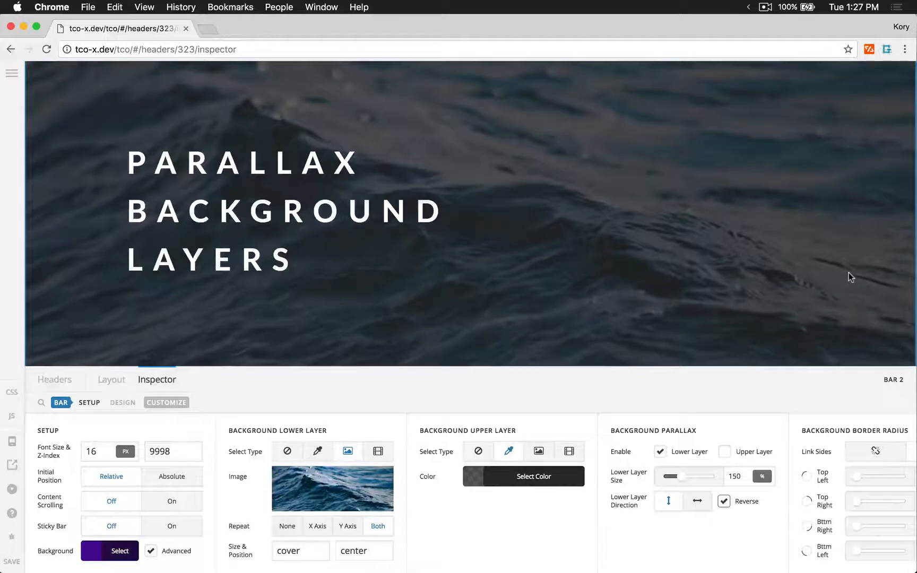
Step: Set the parallax lower layer size to 120% with the direction reversed and check the vertical movement in the preview
left_click(736, 477)
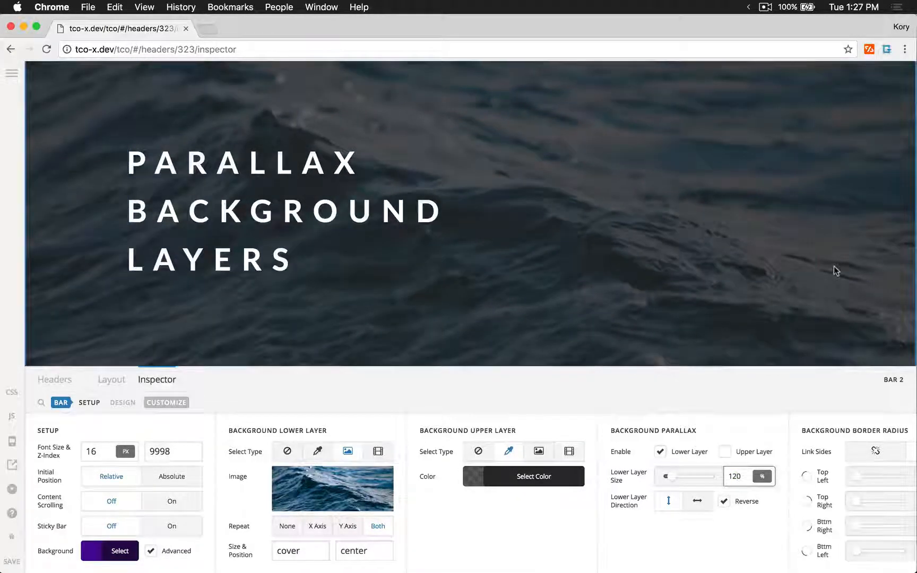
scroll(834, 266, "down", 5)
scroll(834, 266, "up", 6)
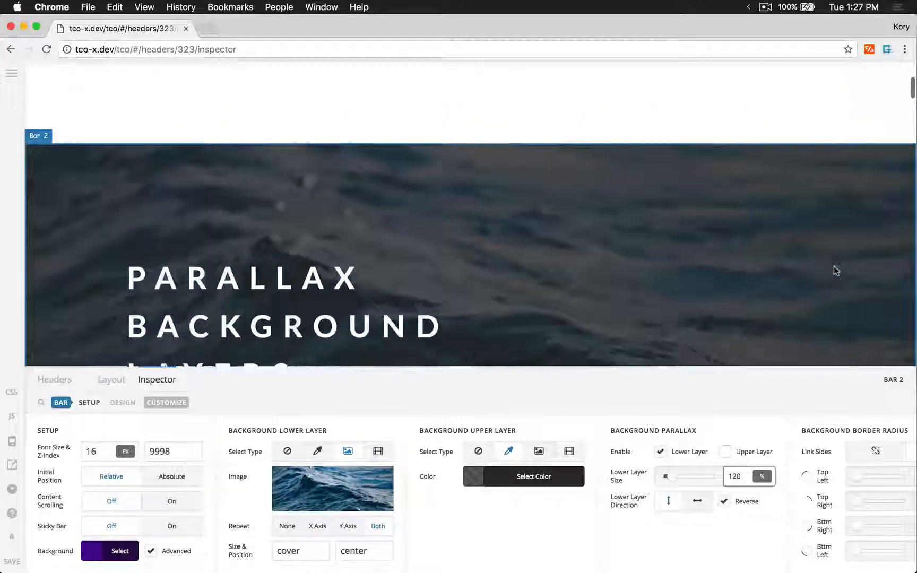
scroll(834, 269, "down", 6)
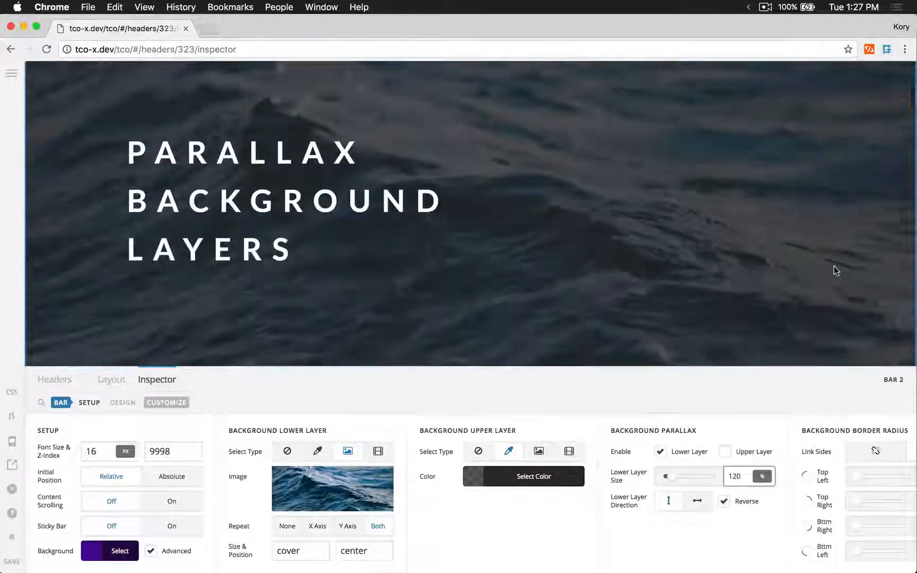
scroll(834, 267, "up", 6)
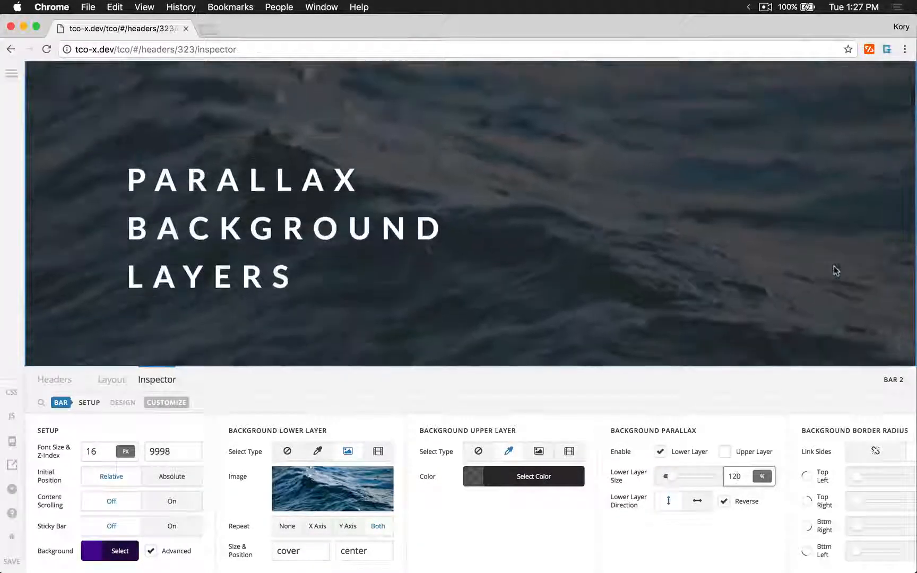
Step: Set the lower layer size to 150%, switch its parallax direction to horizontal, and check the effect in the preview
double_click(736, 477)
type("150")
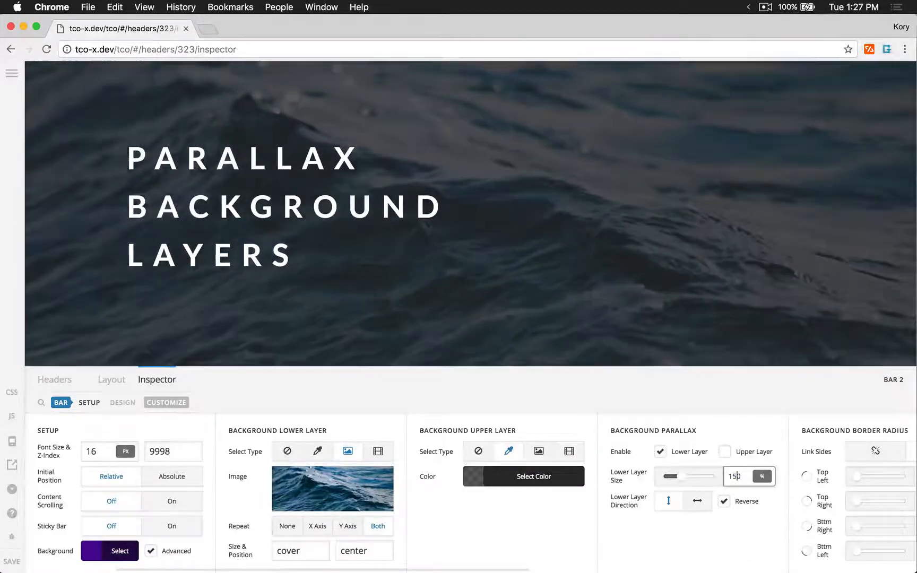
left_click(699, 508)
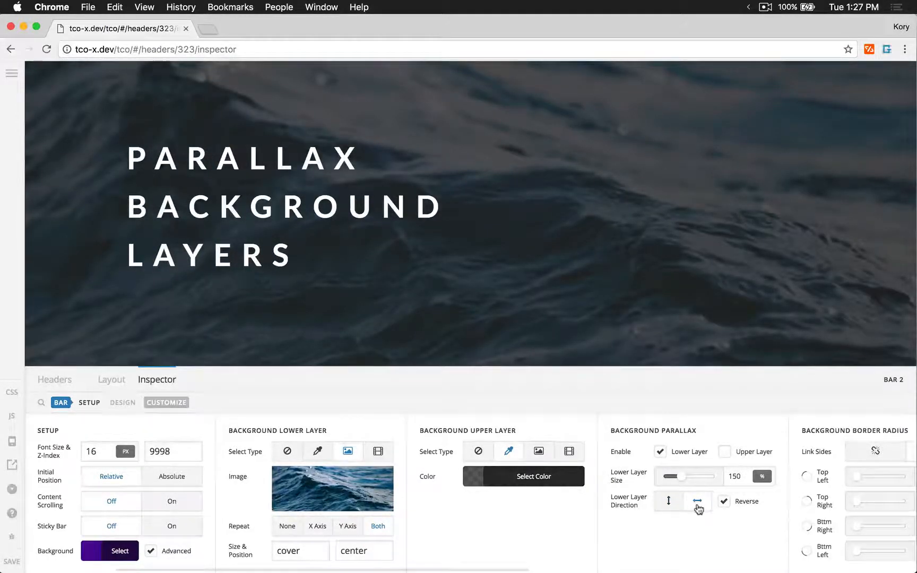
left_click(738, 475)
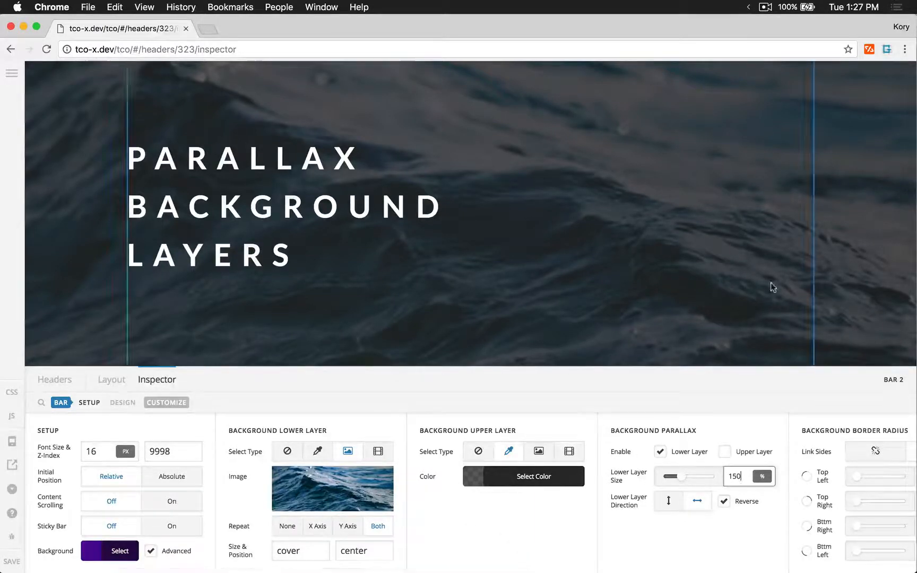
scroll(772, 282, "up", 5)
scroll(771, 287, "down", 5)
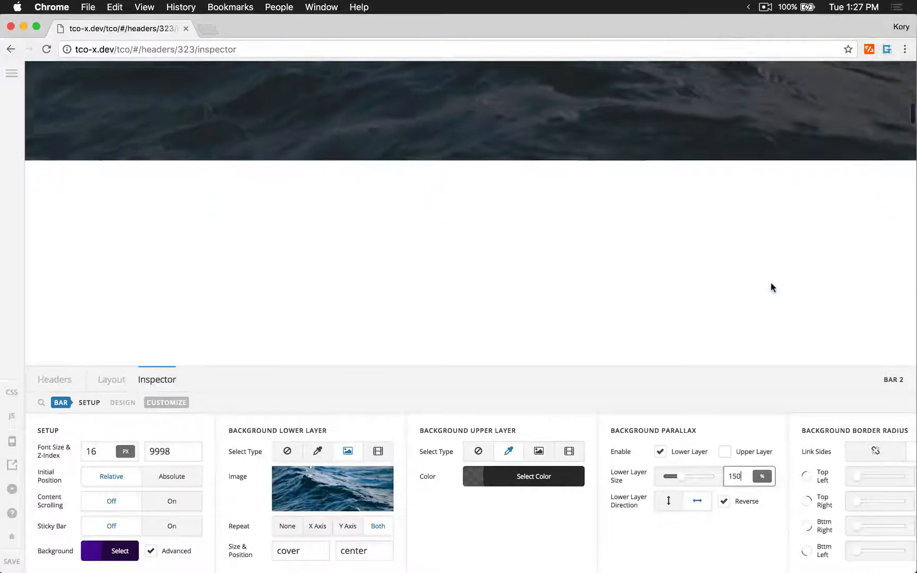
scroll(771, 287, "up", 5)
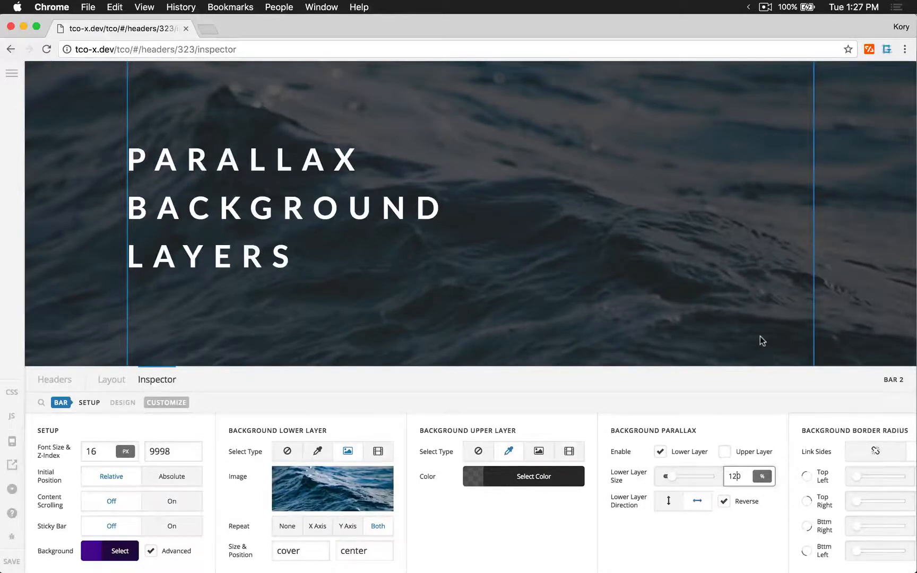
Step: Examine the reversed horizontal parallax movement of the ocean image in the preview with the lower layer size at 120%
scroll(829, 268, "down", 8)
scroll(829, 268, "up", 2)
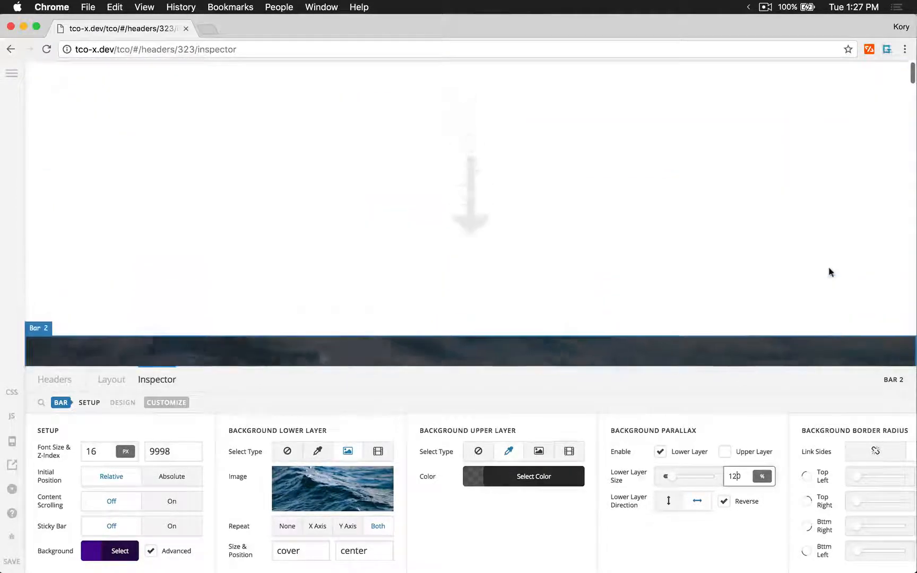
scroll(829, 267, "down", 8)
scroll(829, 271, "down", 4)
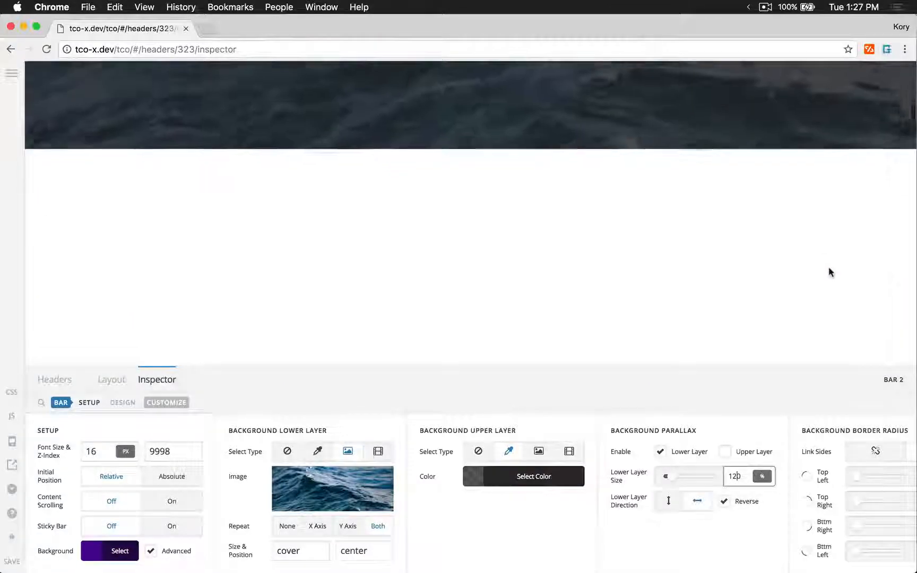
scroll(829, 271, "up", 6)
scroll(831, 271, "up", 2)
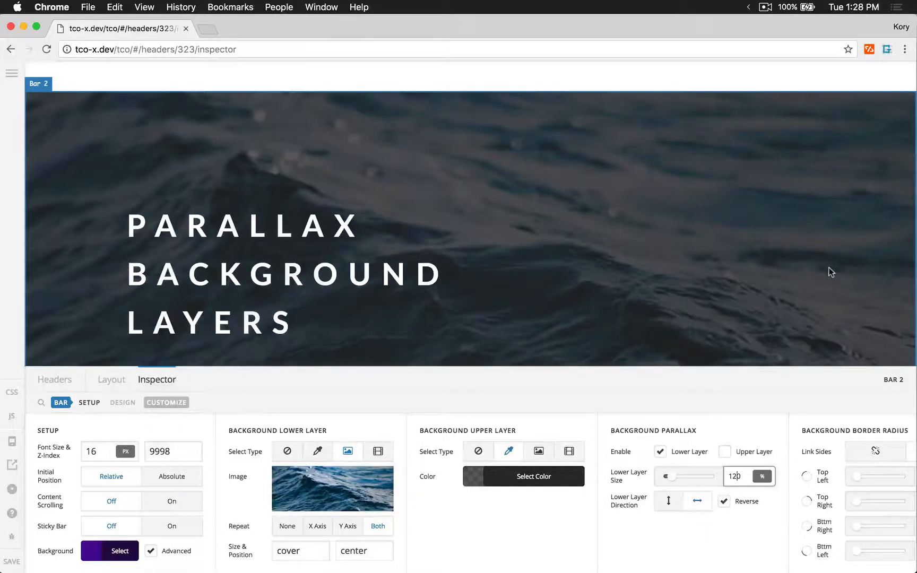
scroll(829, 269, "down", 5)
scroll(831, 271, "up", 4)
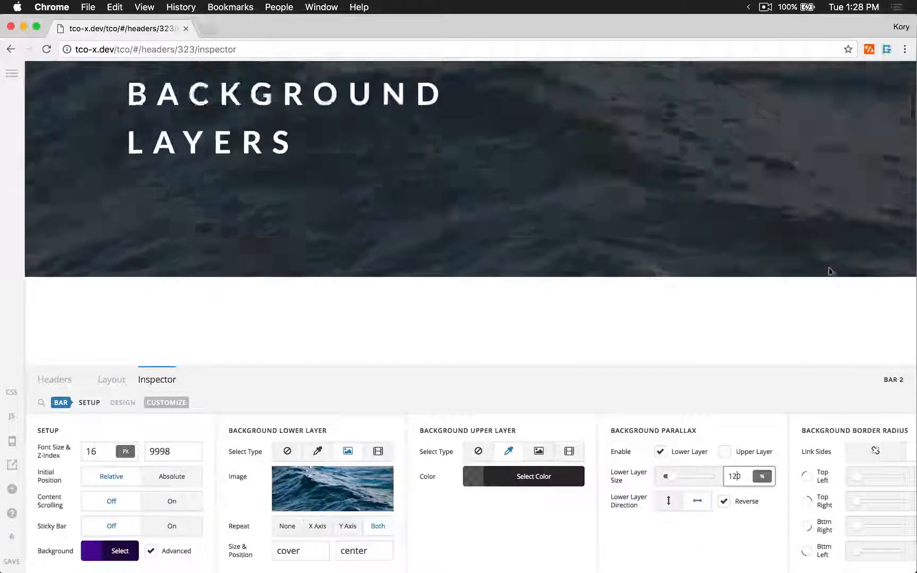
scroll(831, 272, "down", 5)
scroll(830, 272, "up", 5)
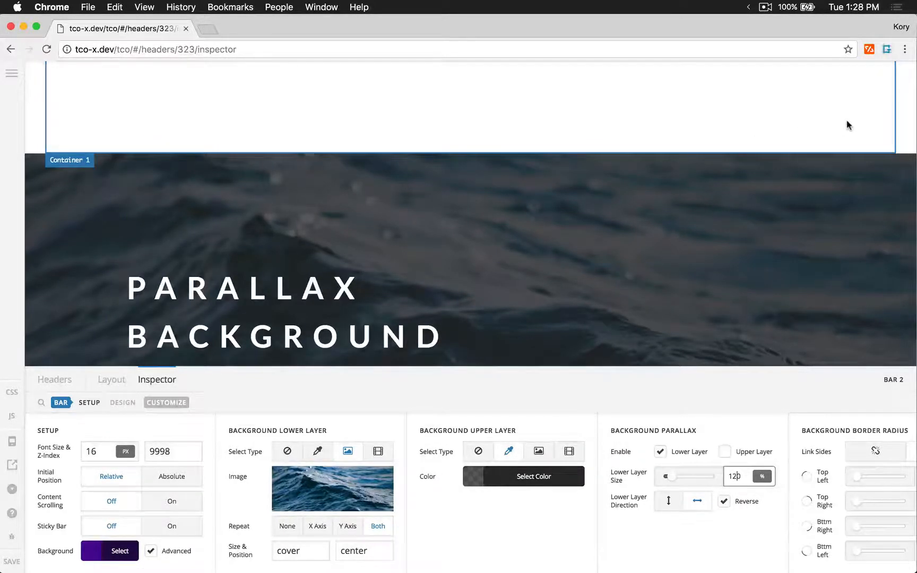
scroll(848, 125, "down", 5)
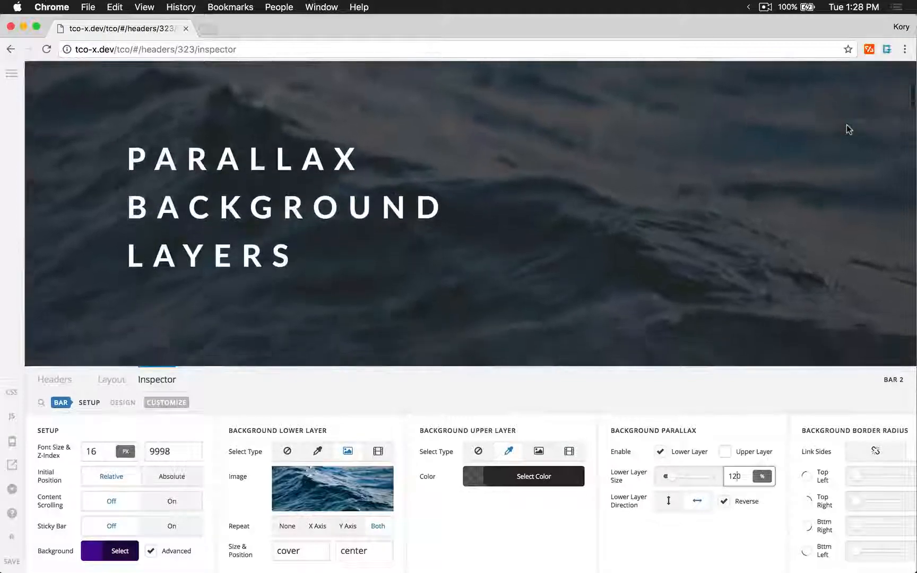
scroll(847, 125, "down", 3)
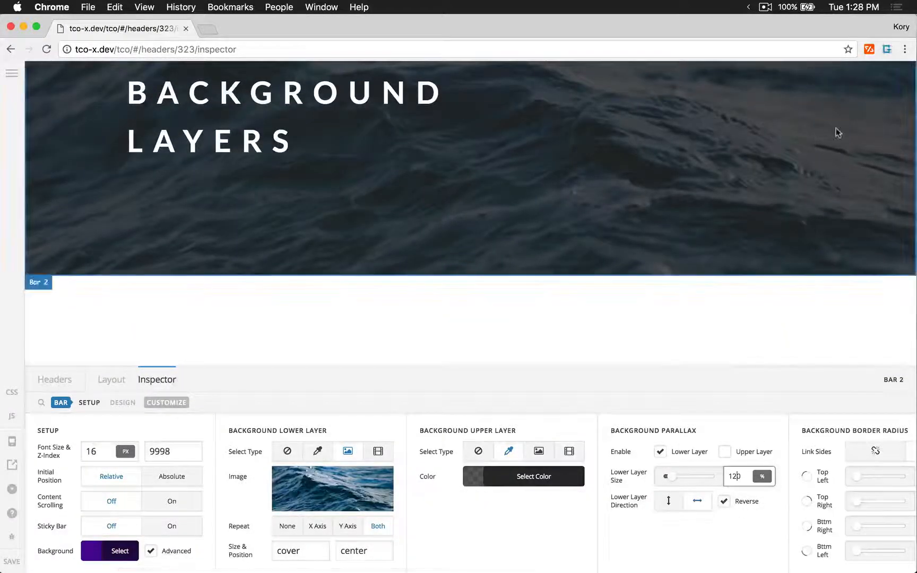
scroll(836, 129, "up", 5)
scroll(836, 129, "down", 3)
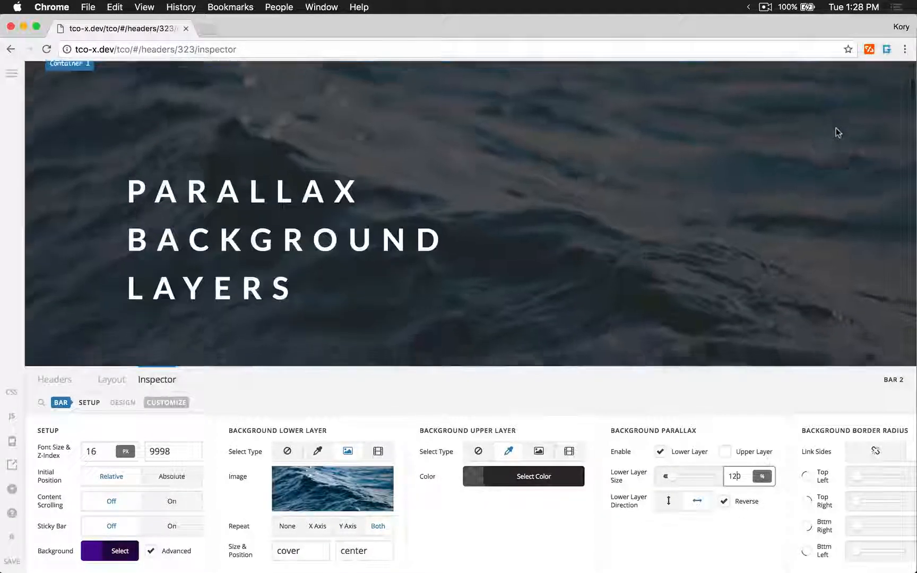
scroll(836, 128, "down", 5)
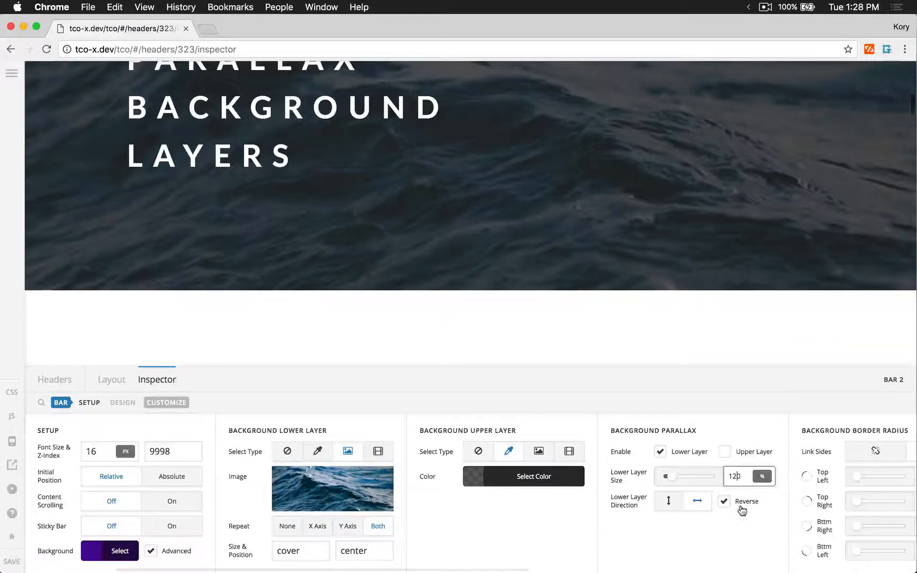
Step: Turn off the reversed direction for the horizontal lower layer parallax and check the image's sideways movement in the preview
left_click(724, 502)
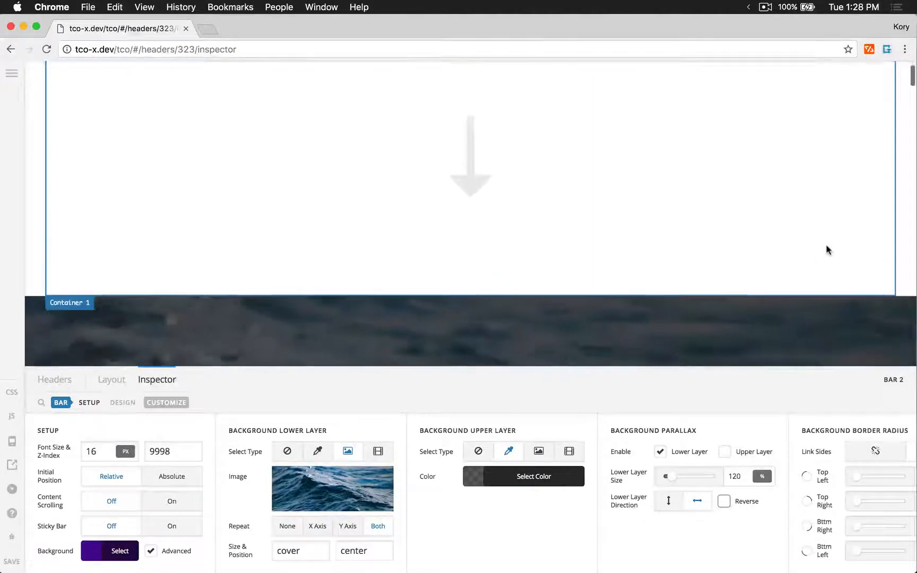
scroll(826, 246, "up", 5)
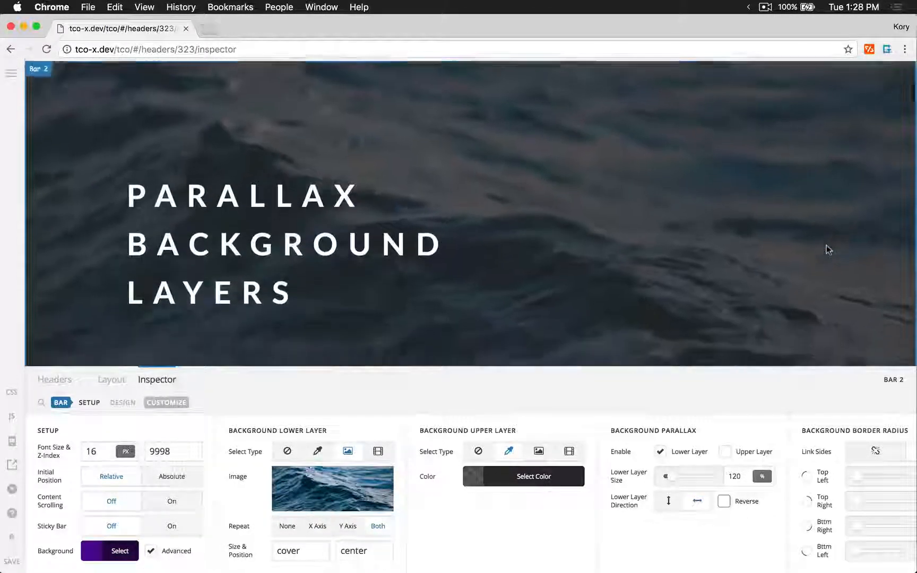
scroll(826, 247, "down", 6)
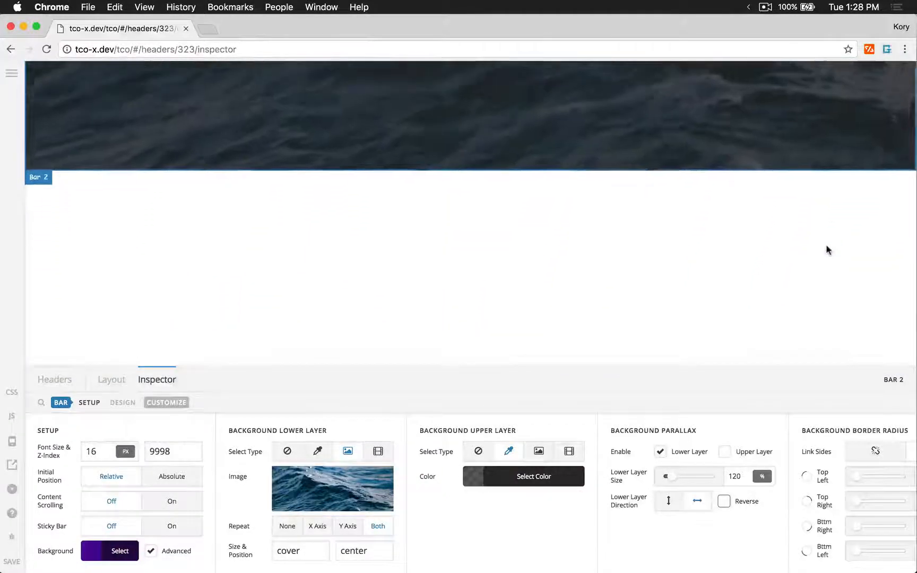
scroll(827, 249, "up", 5)
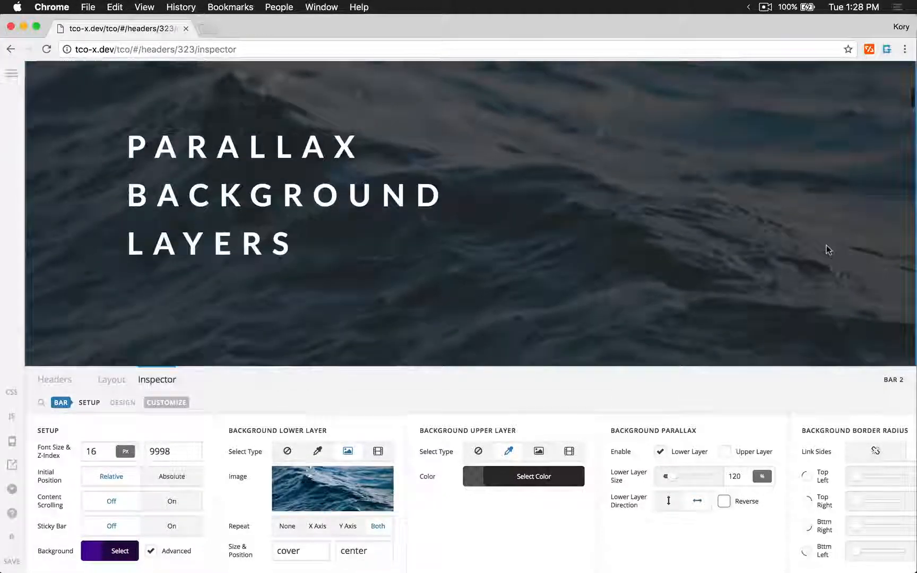
scroll(826, 245, "up", 1)
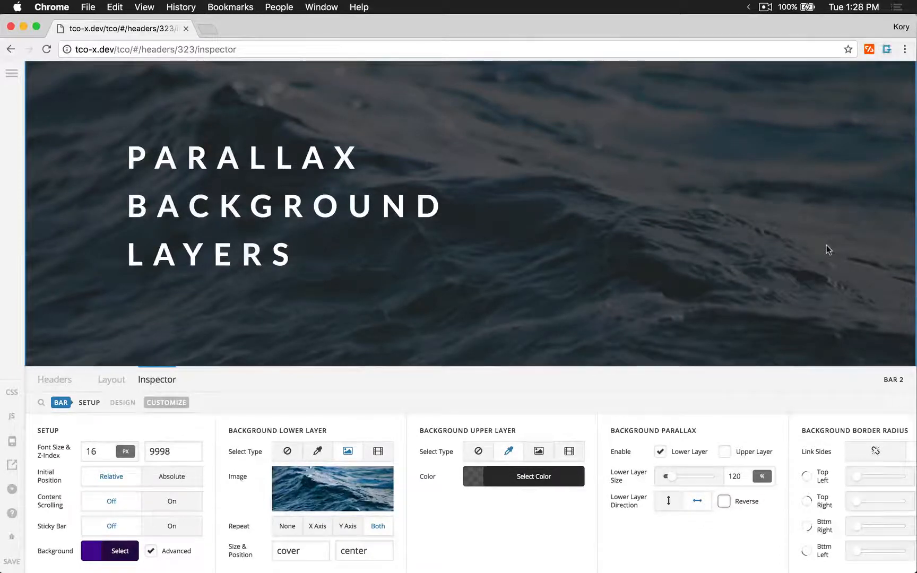
scroll(827, 246, "down", 5)
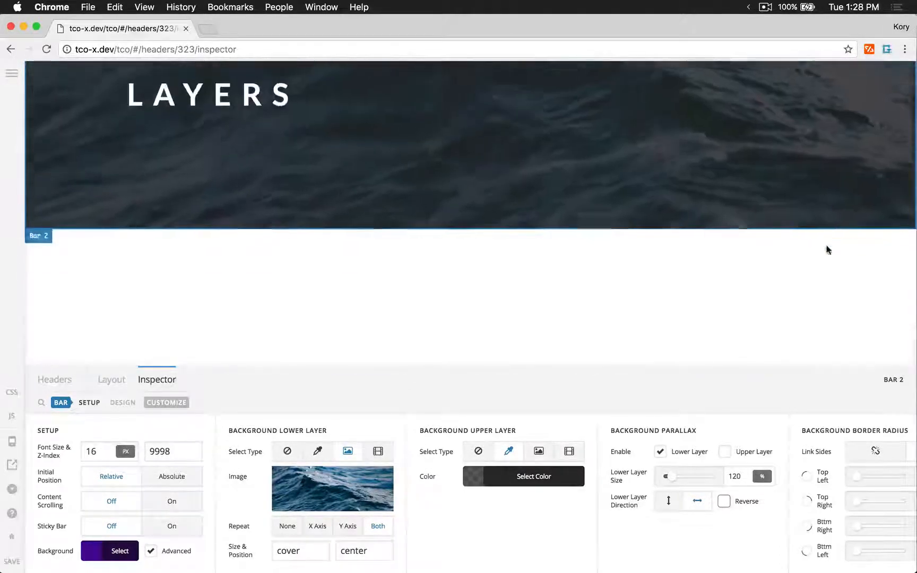
scroll(826, 249, "down", 1)
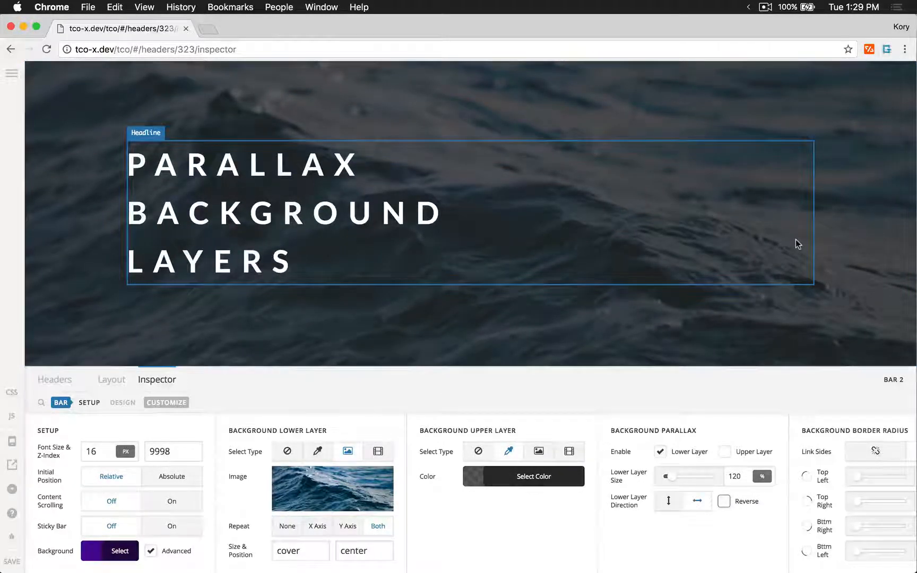
scroll(795, 240, "down", 3)
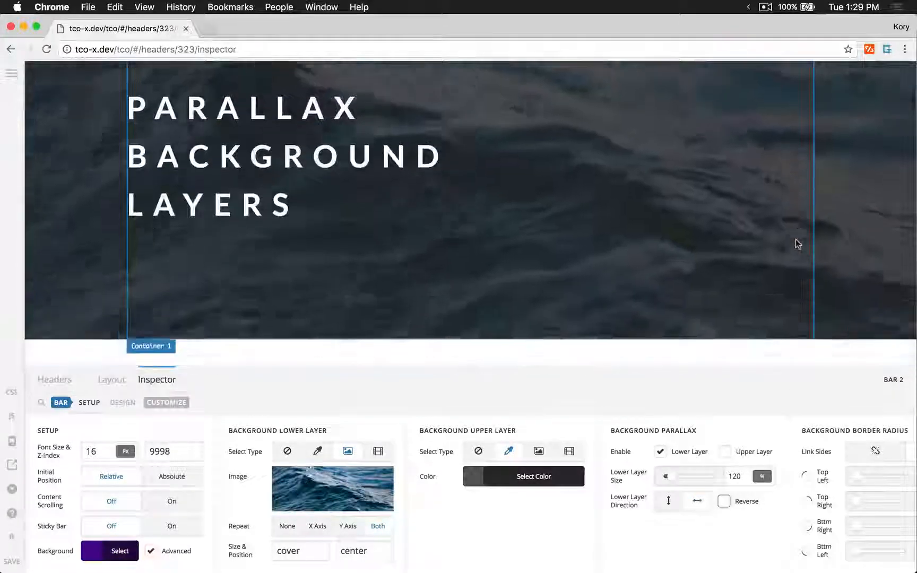
scroll(795, 239, "down", 2)
scroll(795, 239, "up", 5)
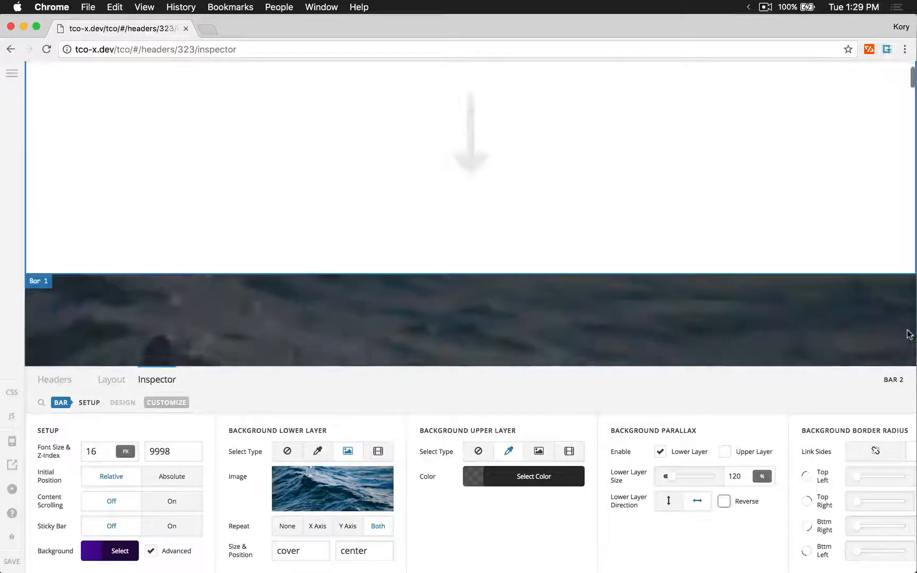
scroll(909, 334, "up", 2)
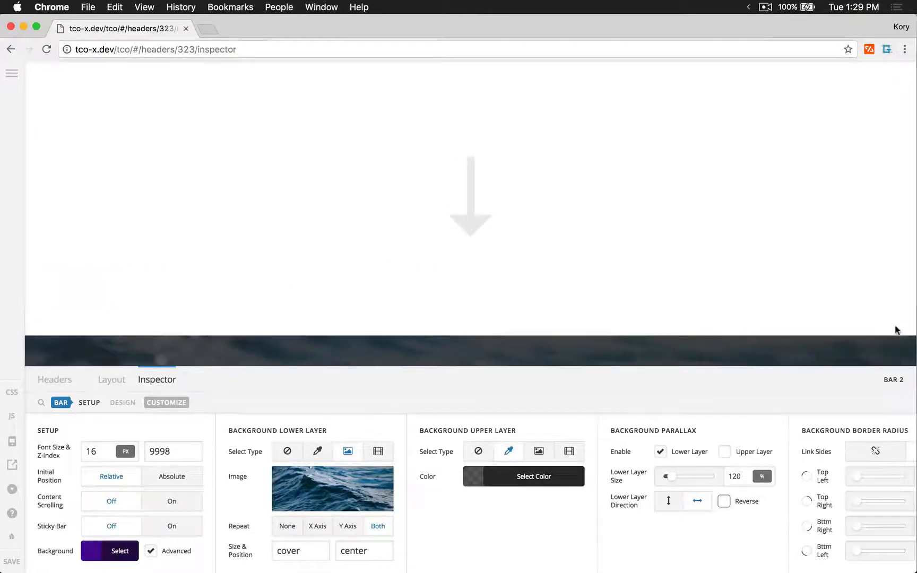
Step: Examine how the ocean image shifts sideways across the whole bar with horizontal, non-reversed parallax at 120%
scroll(821, 352, "down", 4)
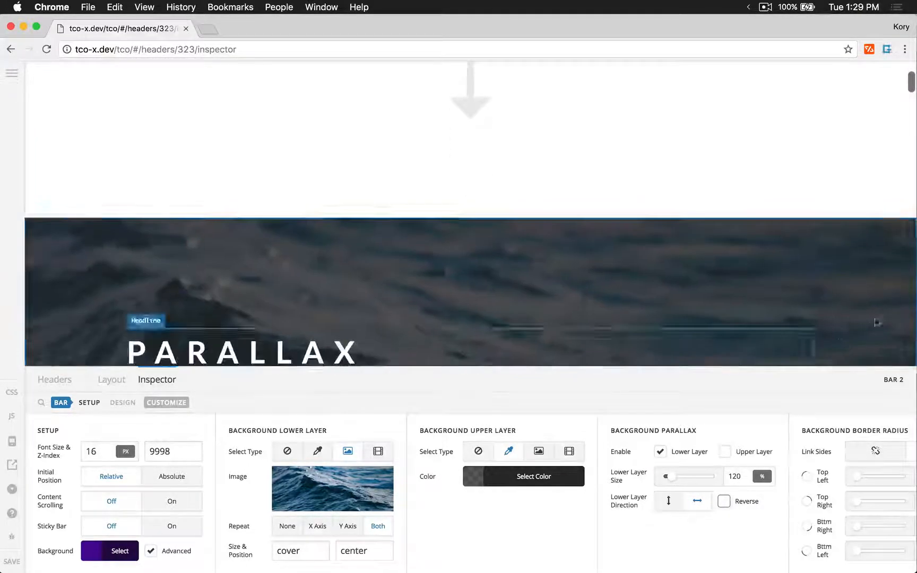
scroll(802, 234, "down", 8)
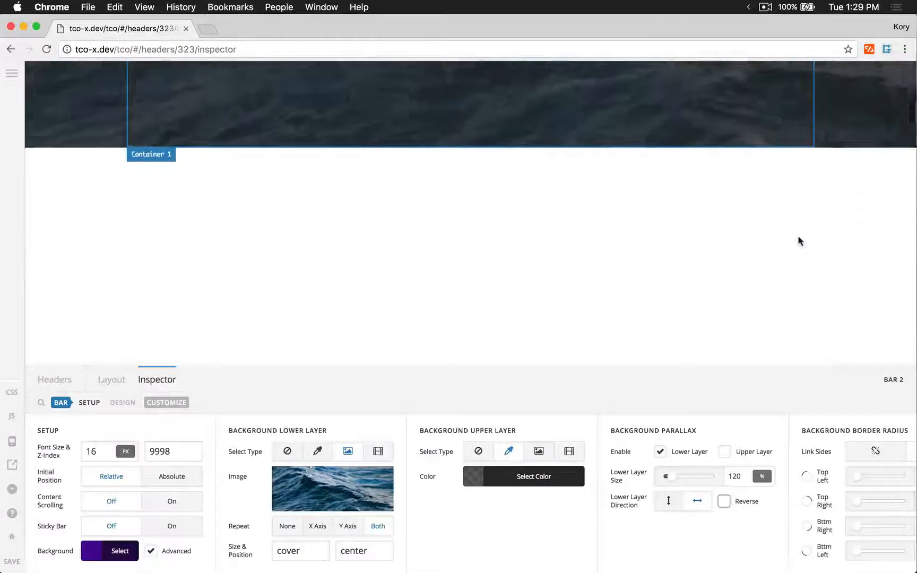
scroll(204, 183, "up", 5)
scroll(35, 197, "down", 4)
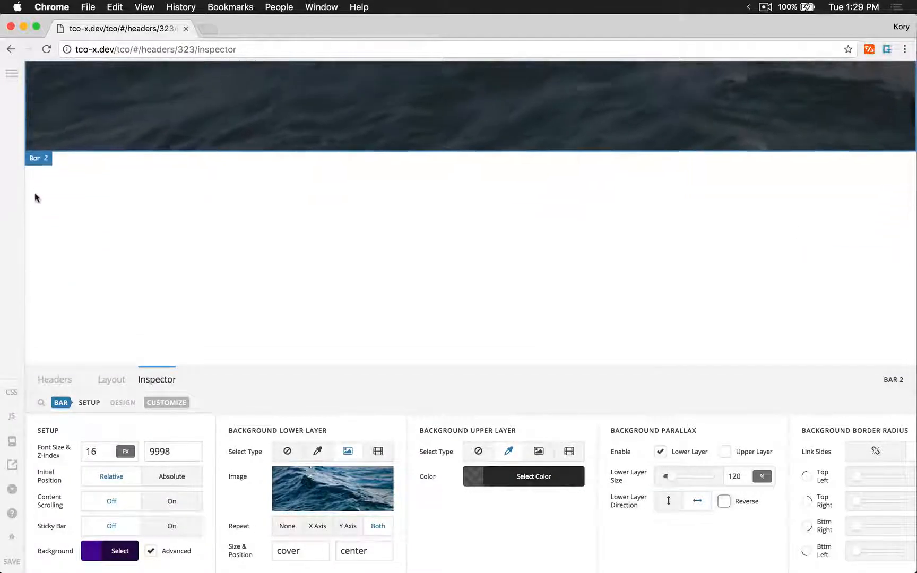
scroll(35, 89, "down", 1)
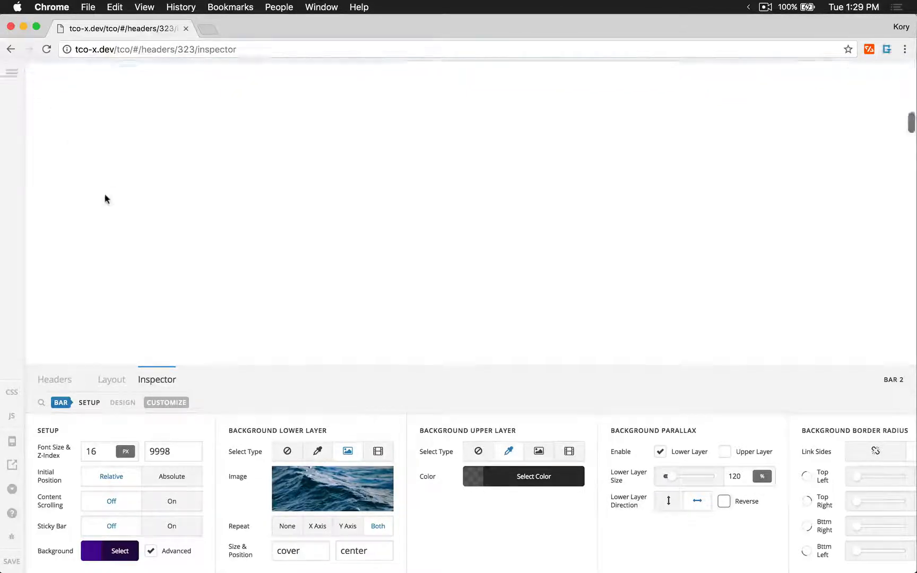
scroll(105, 197, "up", 5)
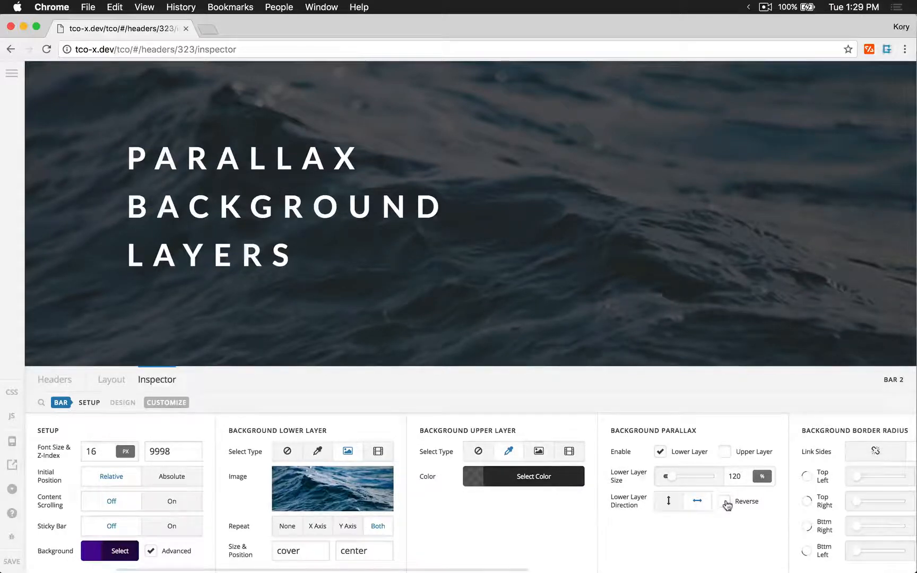
Step: Set the lower layer parallax to vertical, reversed and 150% in size, and set the upper background layer to none
left_click(669, 501)
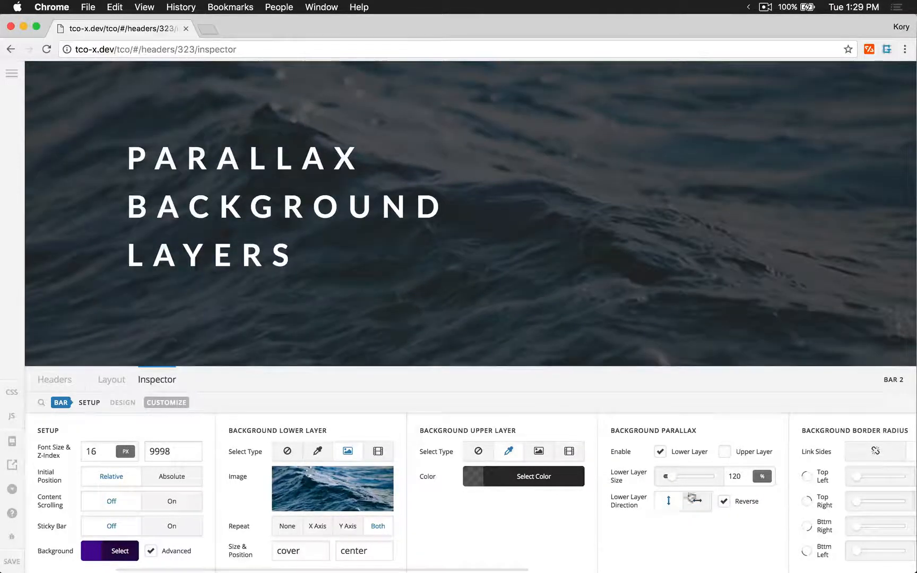
type("5")
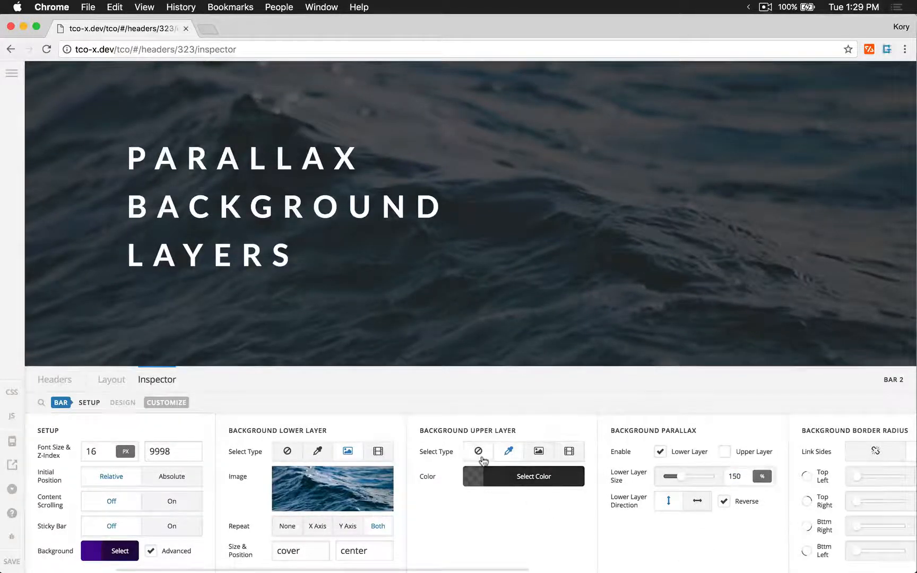
left_click(480, 456)
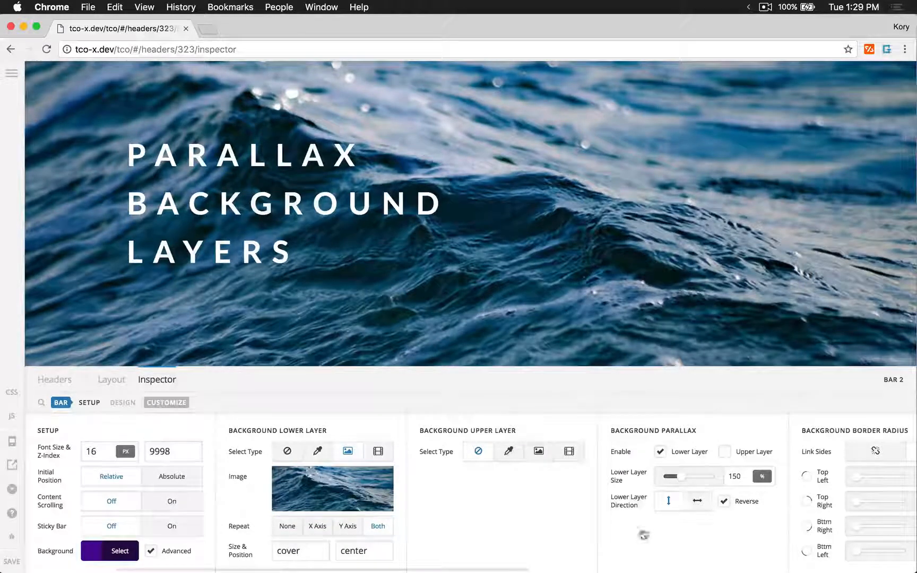
Step: Replace the lower layer's ocean image with bg-8-bit.png from the media library
mouse_move(299, 481)
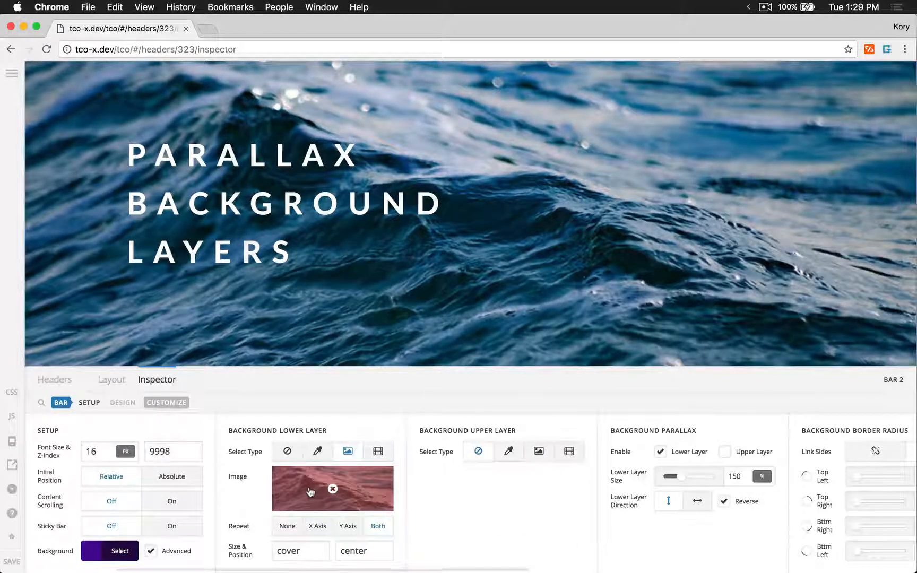
left_click(311, 492)
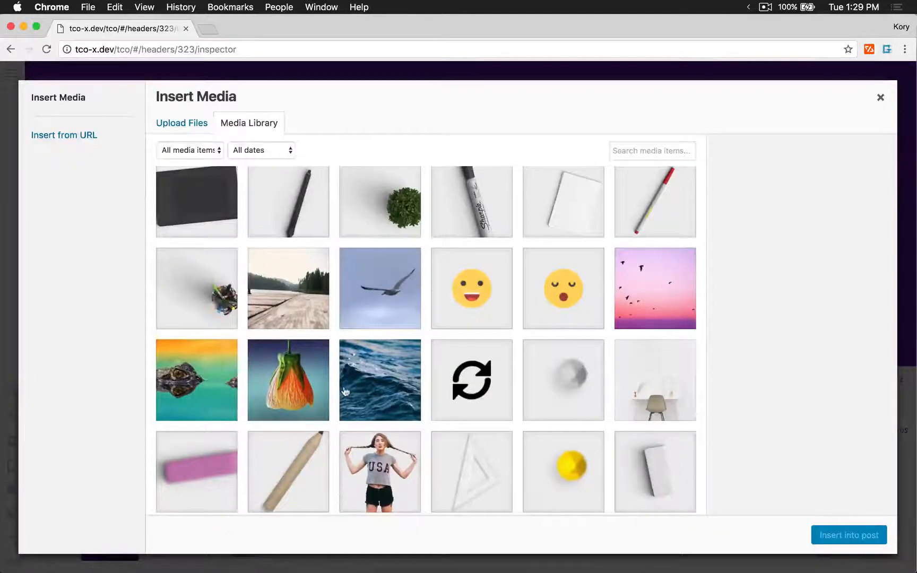
scroll(345, 392, "up", 1)
scroll(386, 406, "up", 4)
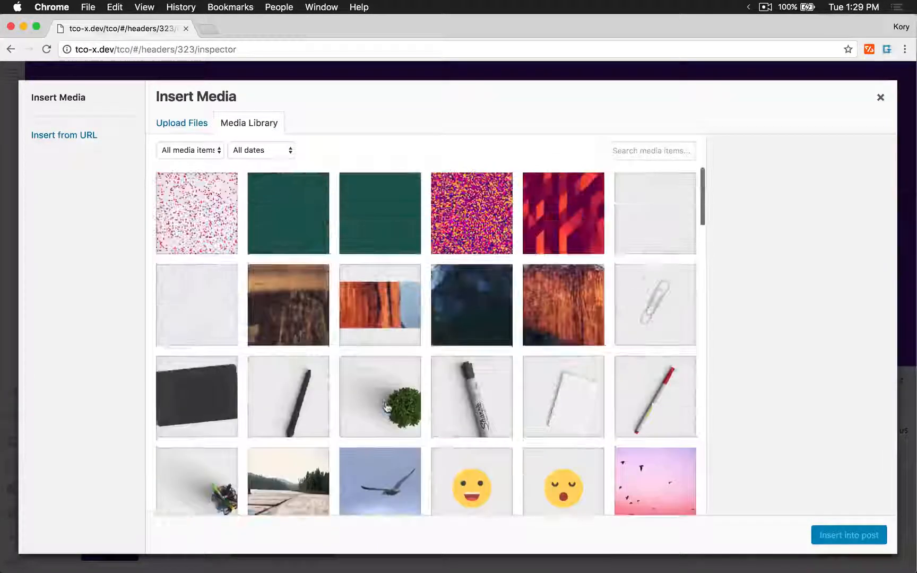
left_click(489, 208)
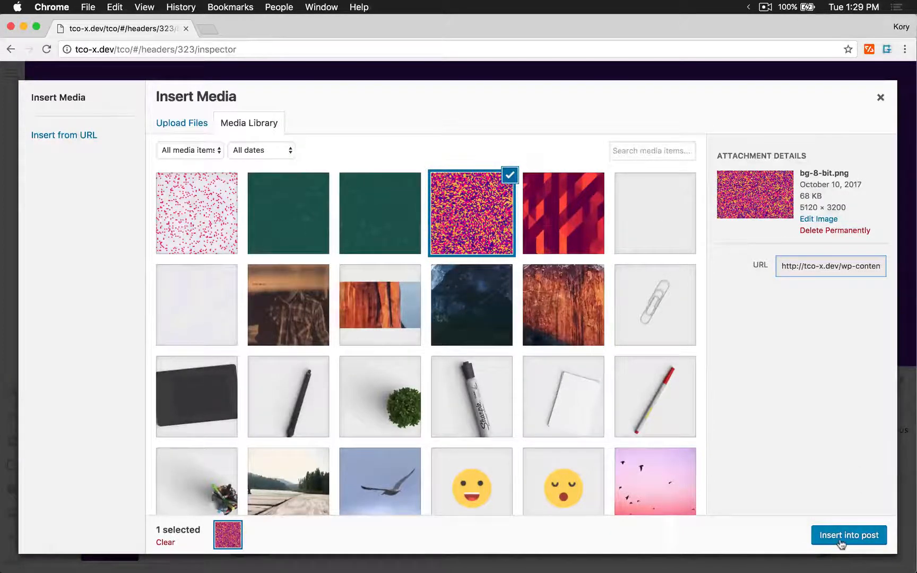
left_click(847, 544)
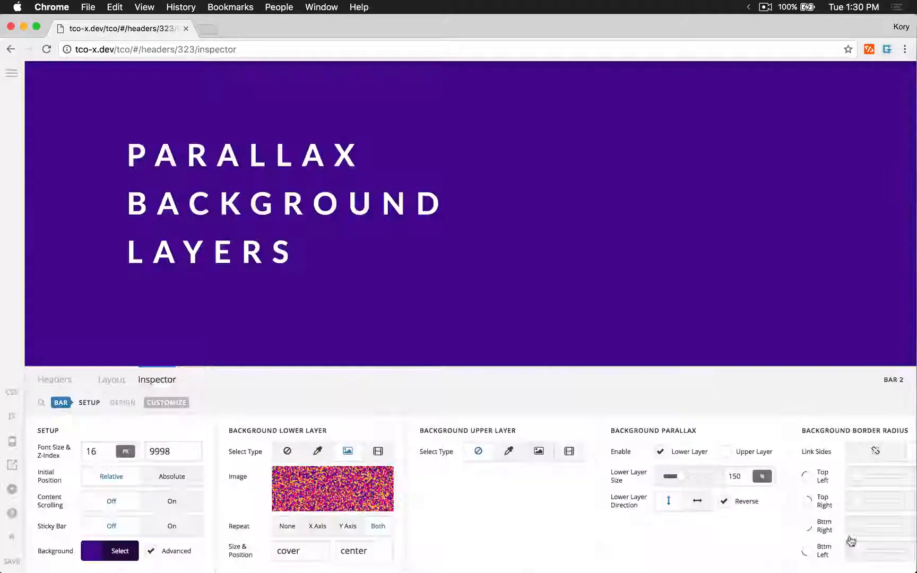
Step: Set the lower layer image size to 500% auto and check the reversed vertical parallax in the preview
double_click(298, 551)
type("500")
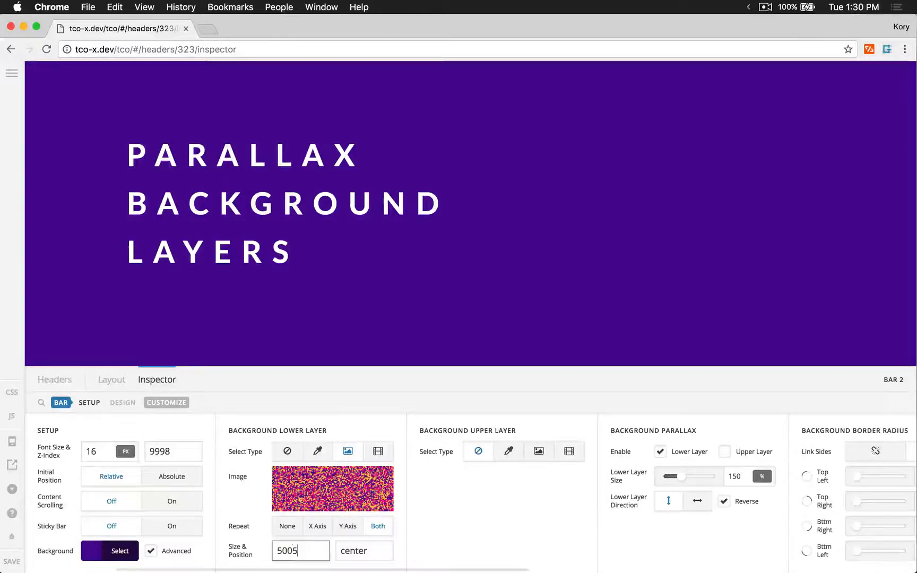
type("% auto")
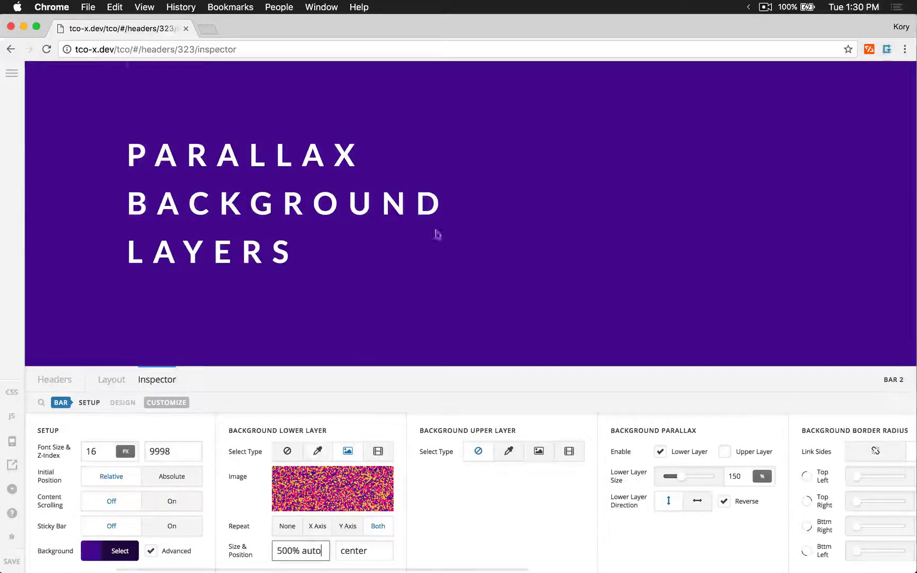
scroll(441, 230, "down", 3)
scroll(442, 229, "up", 3)
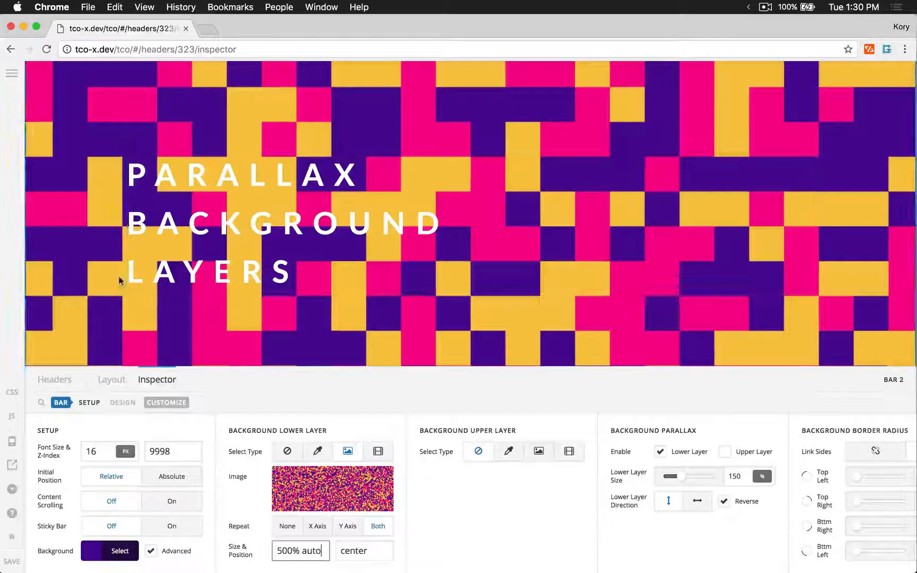
scroll(121, 281, "up", 3)
scroll(121, 281, "down", 3)
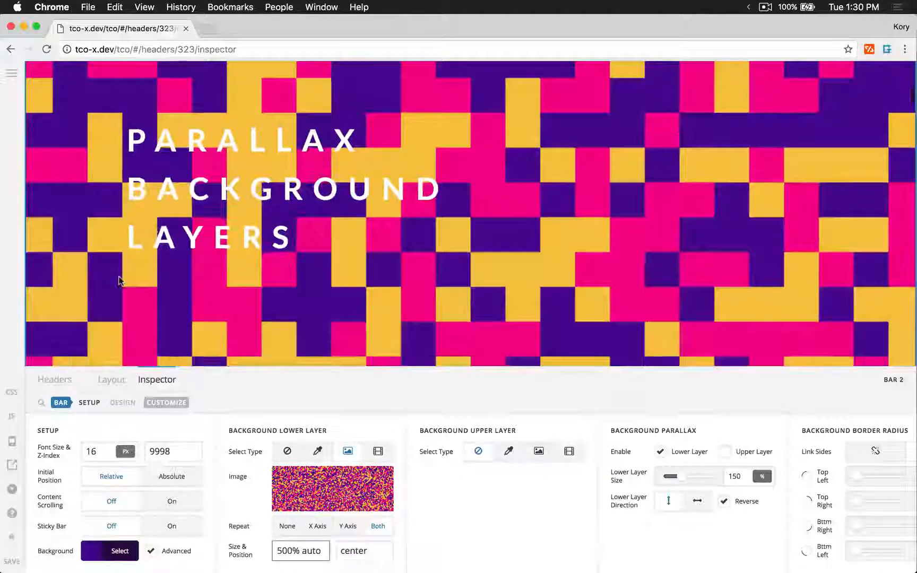
scroll(121, 281, "up", 2)
Step: Turn off the reversed direction for the lower layer and check the pixel pattern's vertical movement in the preview
left_click(725, 502)
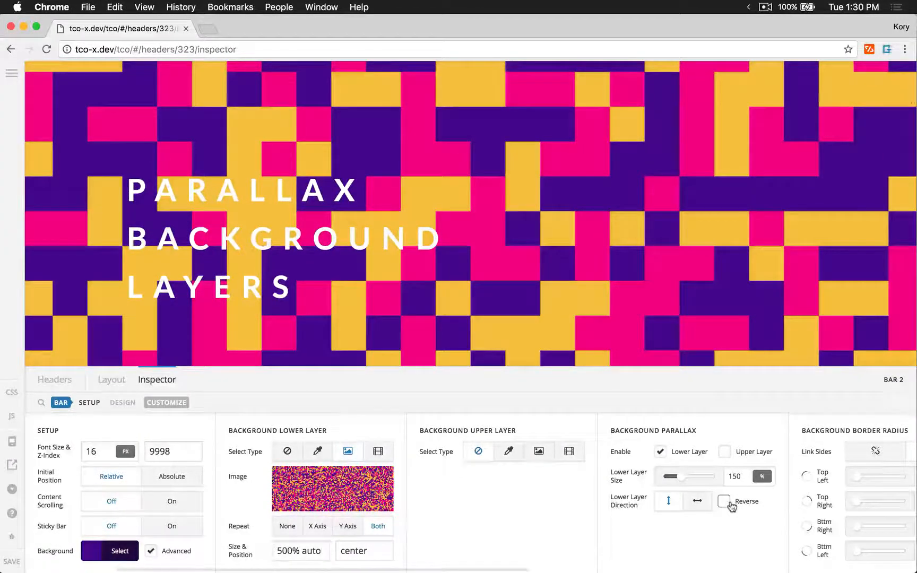
scroll(784, 190, "down", 3)
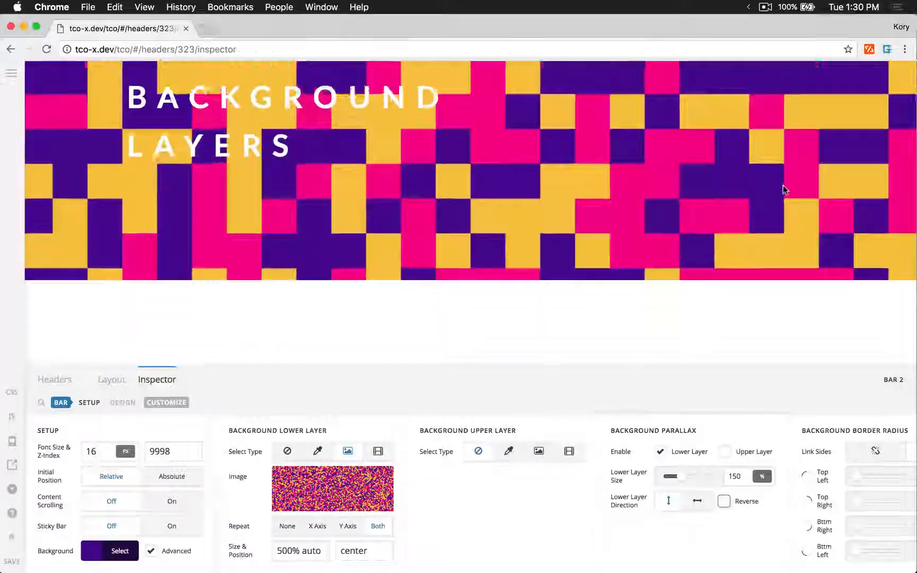
scroll(784, 190, "down", 2)
scroll(784, 189, "up", 5)
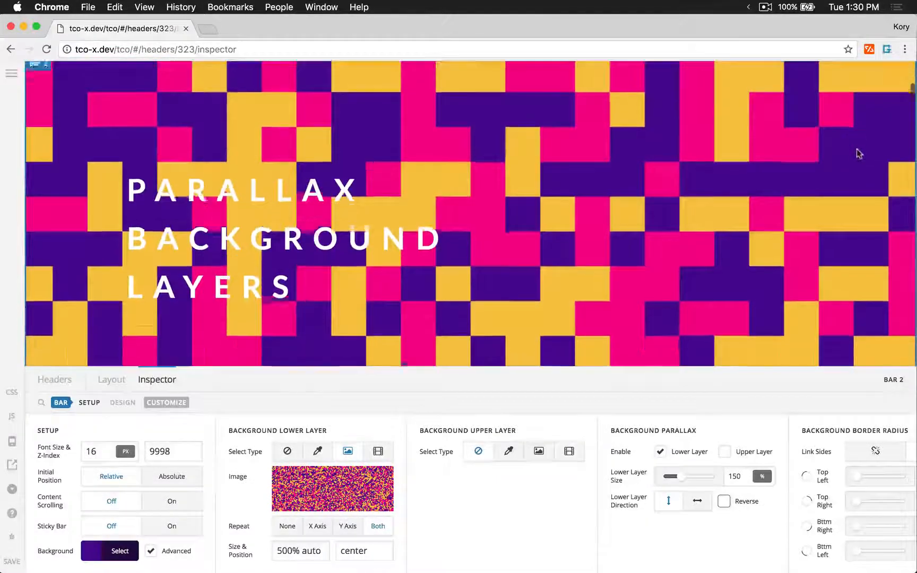
scroll(857, 149, "down", 5)
scroll(858, 149, "up", 6)
scroll(857, 150, "down", 1)
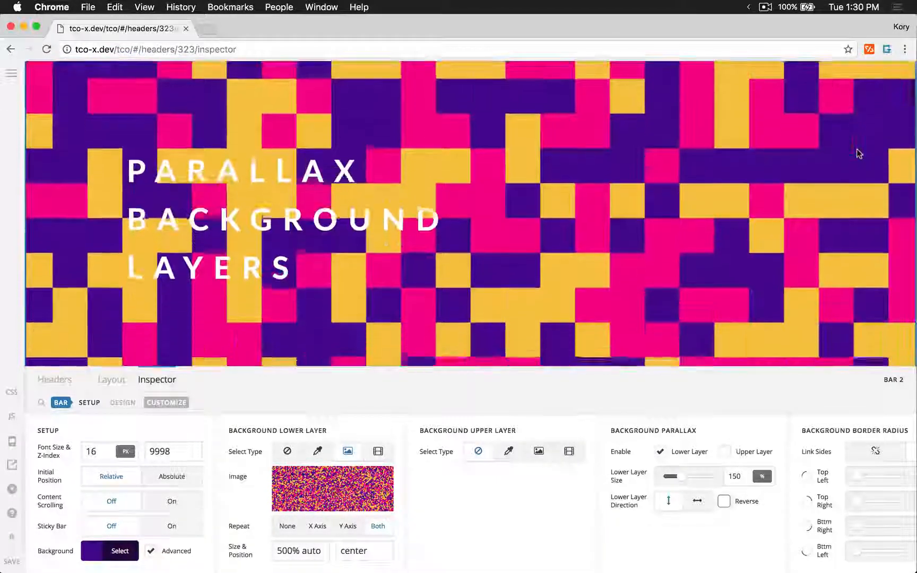
scroll(857, 153, "down", 1)
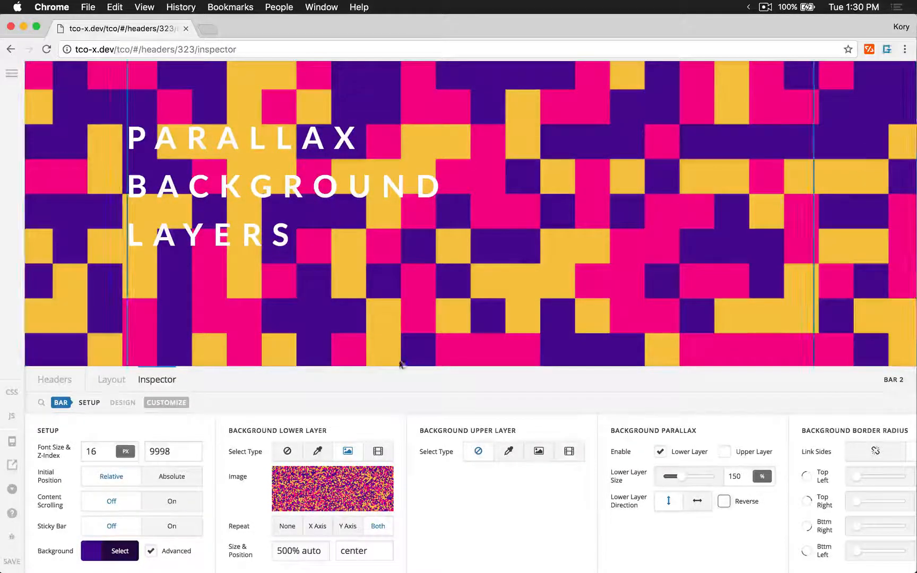
Step: Try lower layer image sizes of 50% auto, 10% auto and 5% auto, checking the pattern in the preview
double_click(311, 551)
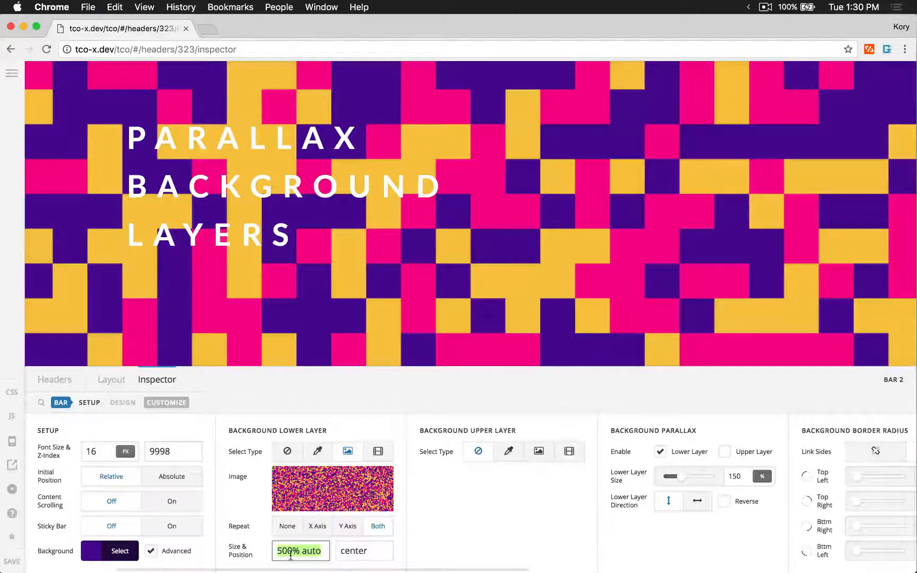
type("50%")
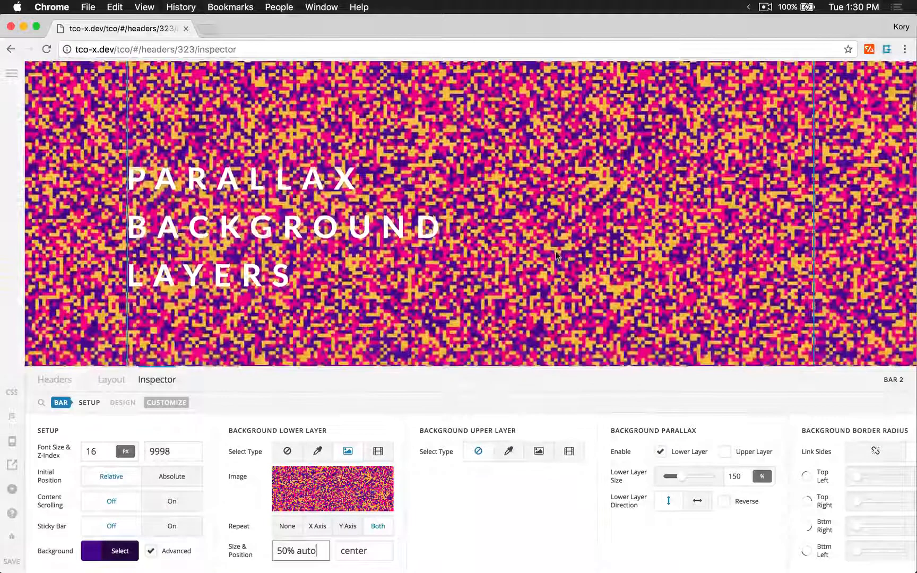
scroll(556, 256, "down", 3)
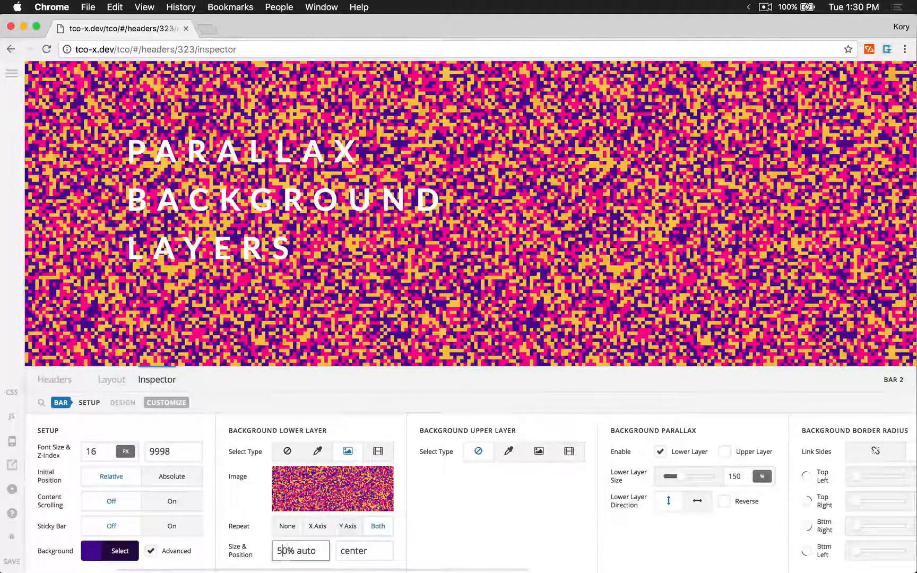
left_click_drag(282, 551, 277, 551)
type("1")
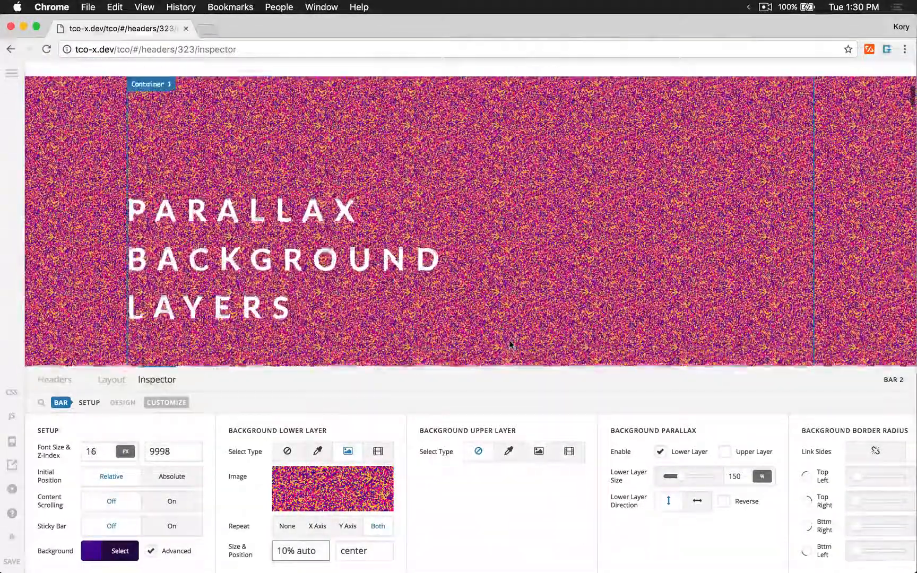
scroll(509, 345, "down", 4)
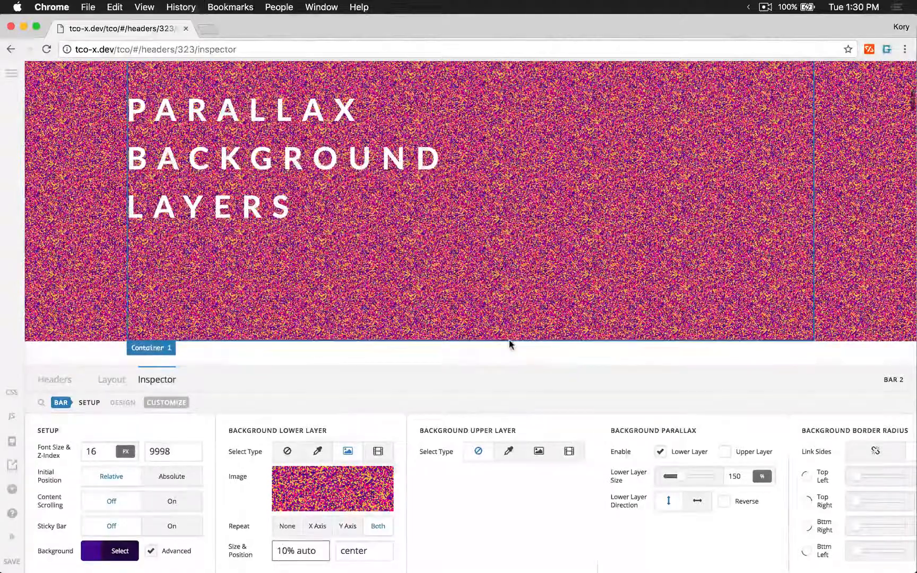
type("5")
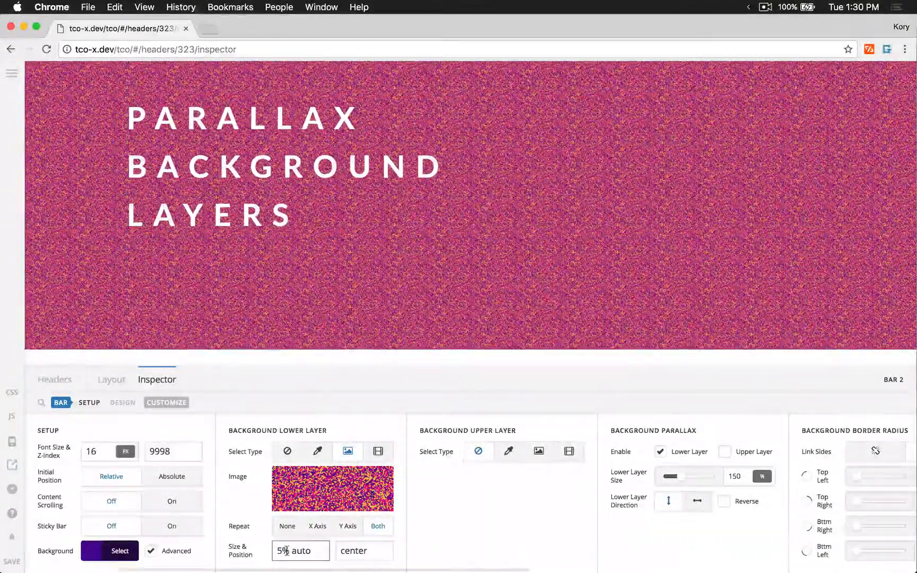
Step: Set the lower layer image size back to 500% auto and check the vertical parallax of the large pixels
type("00")
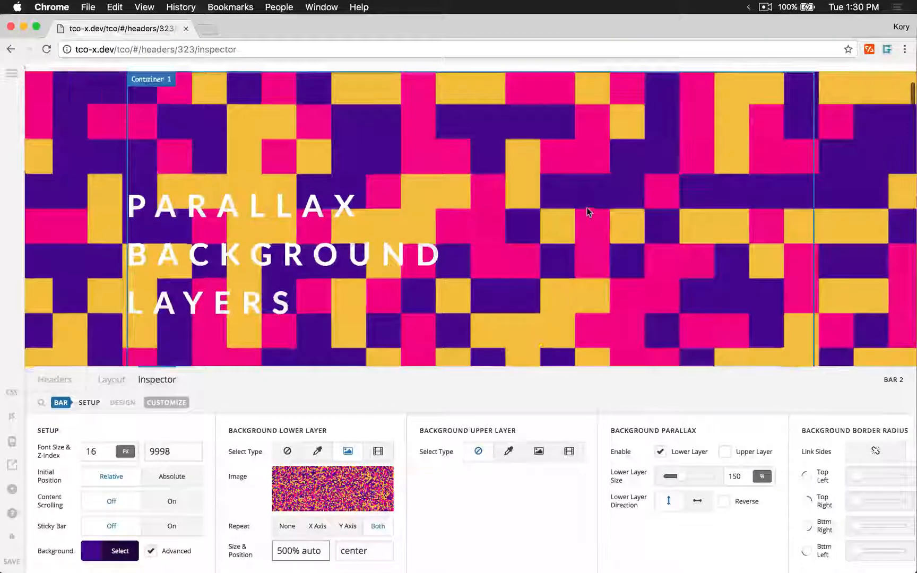
scroll(588, 212, "down", 3)
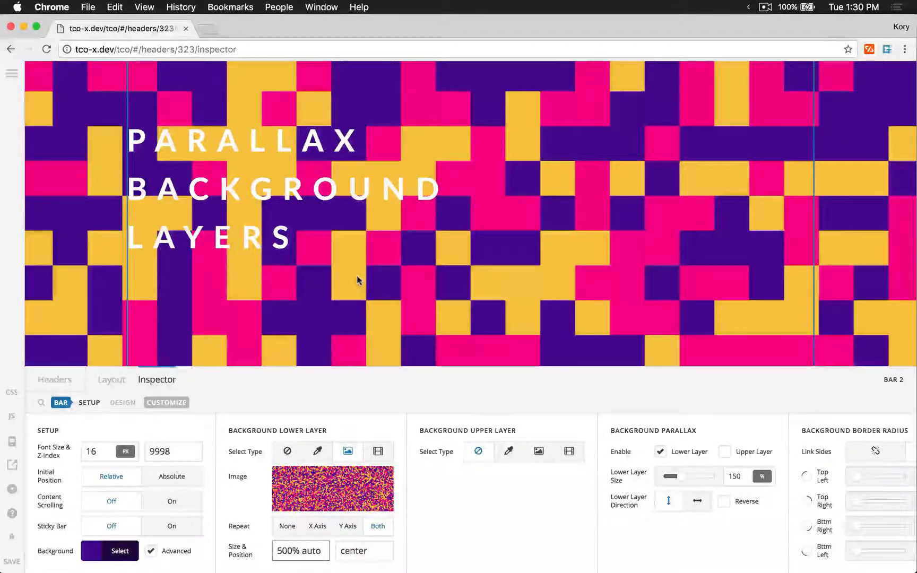
scroll(546, 208, "up", 2)
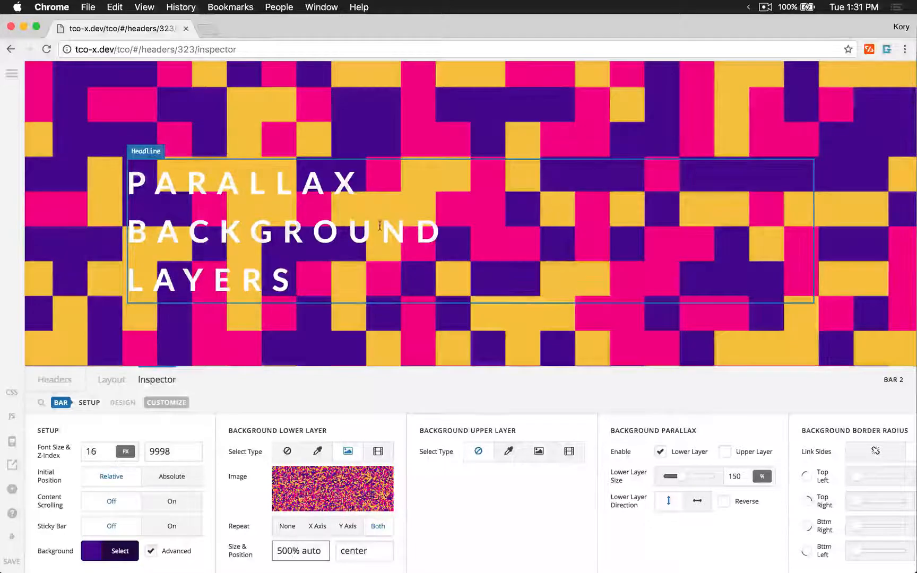
scroll(379, 223, "down", 2)
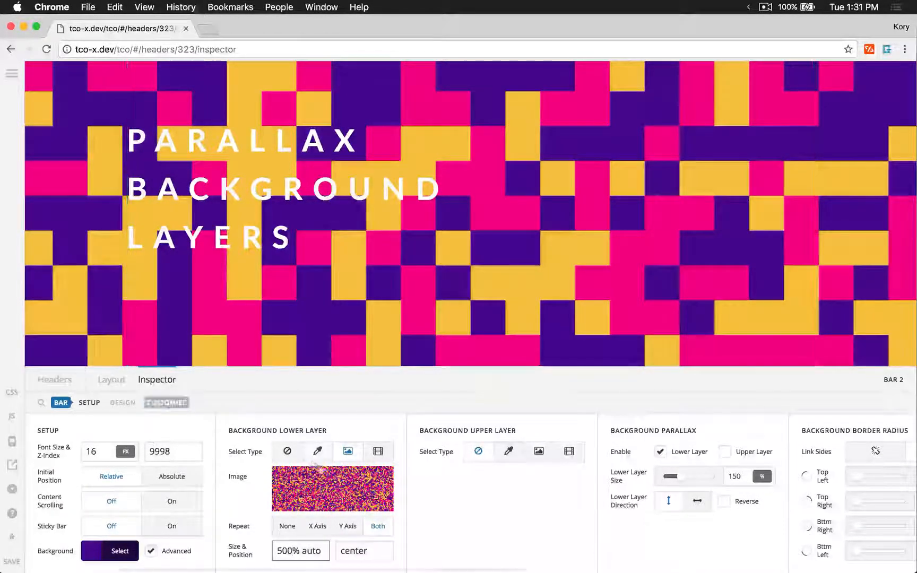
Step: Replace the lower layer image with the transparent pattern bg-8-bit-trans.png from the media library
left_click(330, 490)
left_click(346, 490)
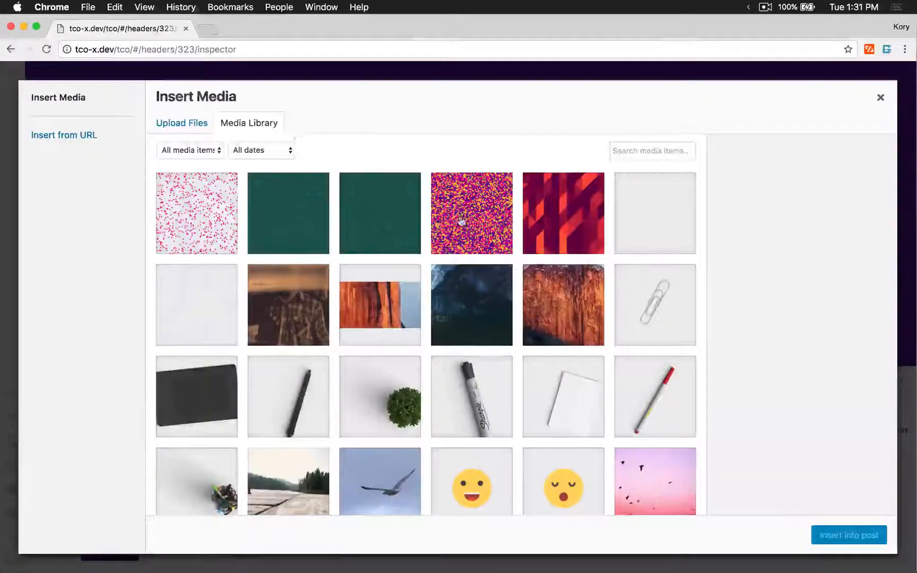
left_click(213, 227)
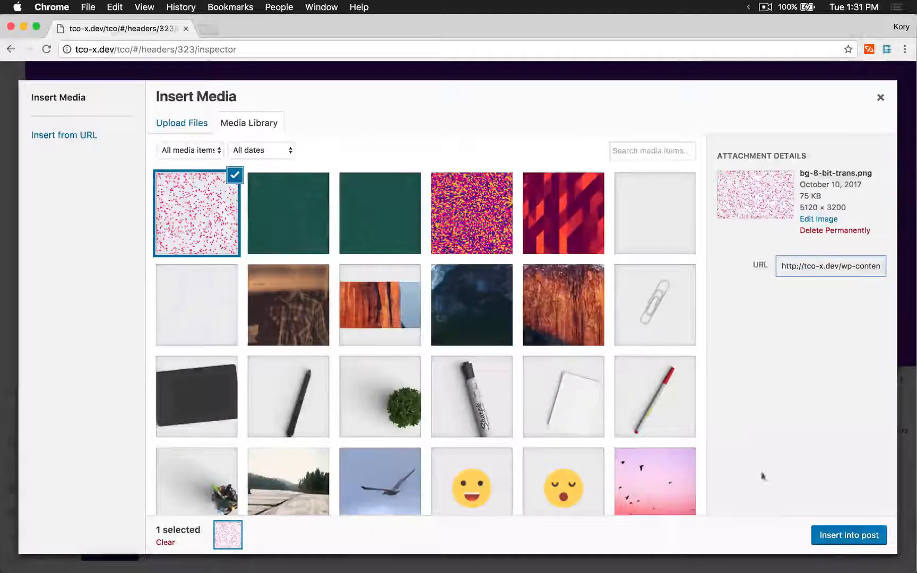
left_click(831, 533)
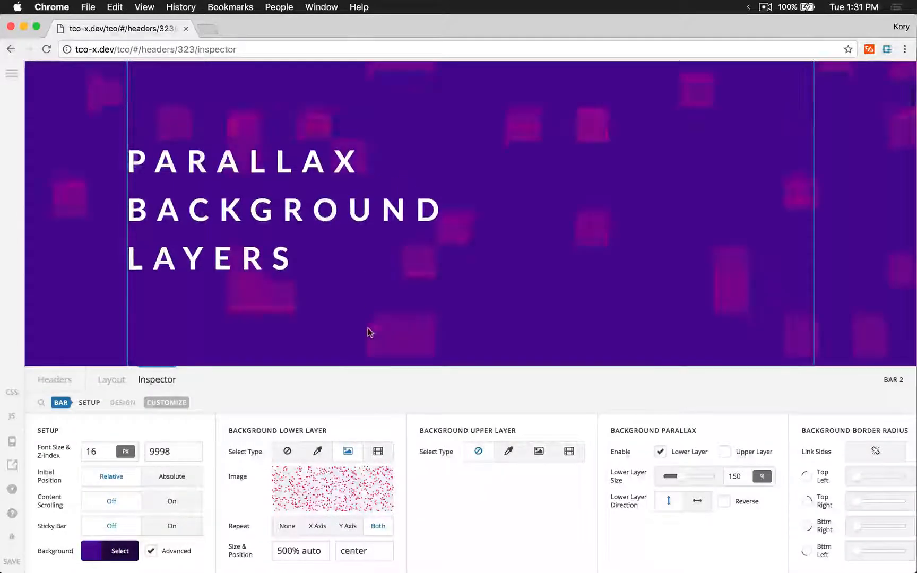
Step: Set the lower layer image size to 600% auto and check the transparent pixel pattern's vertical parallax in the preview
scroll(368, 331, "down", 1)
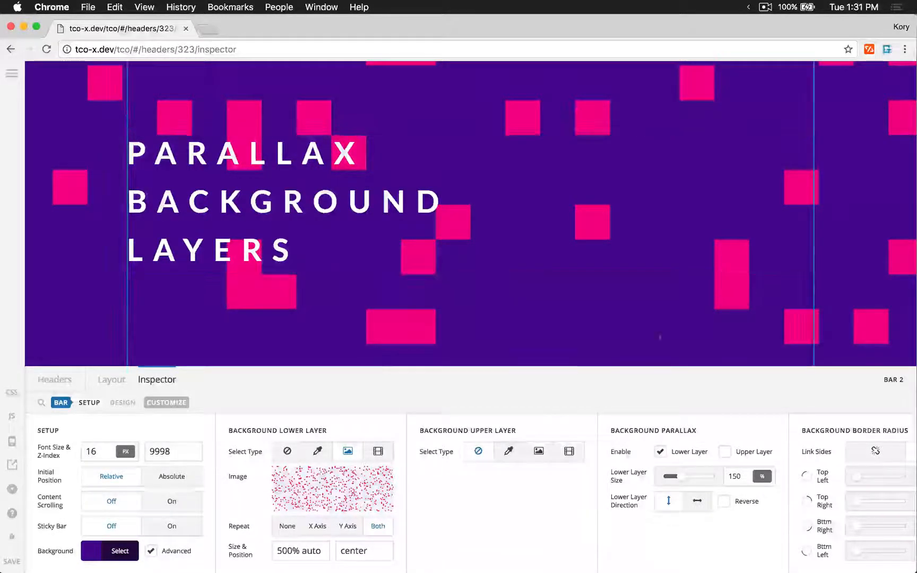
scroll(667, 294, "up", 3)
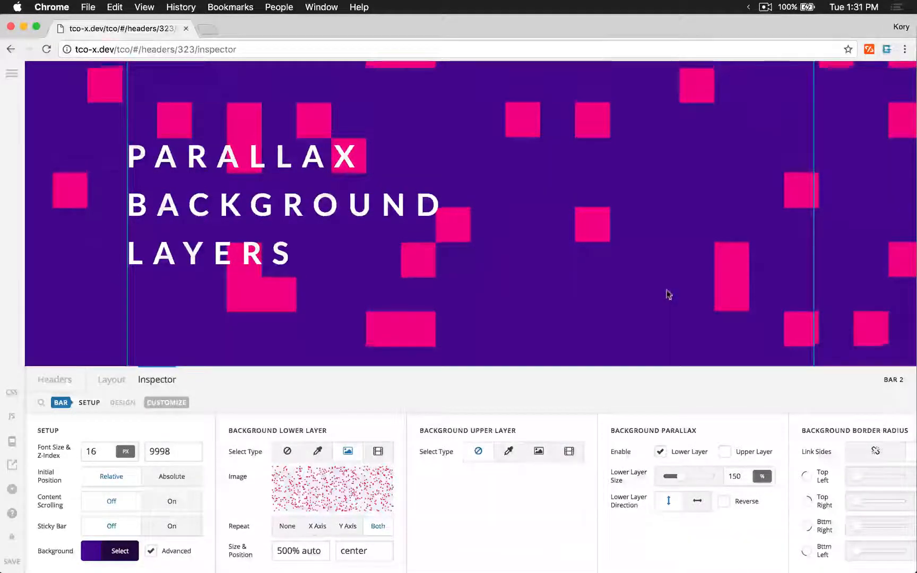
scroll(669, 295, "down", 3)
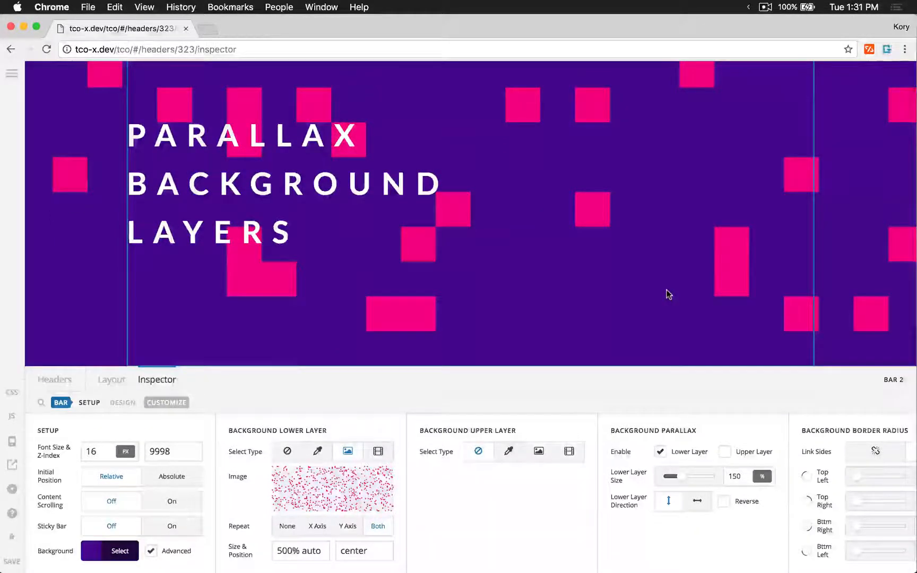
left_click(281, 552)
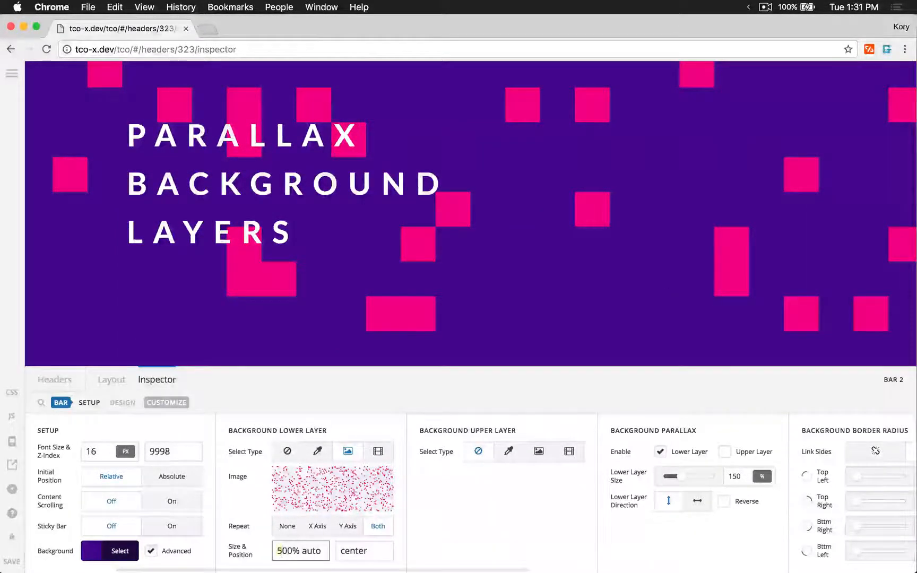
type("6")
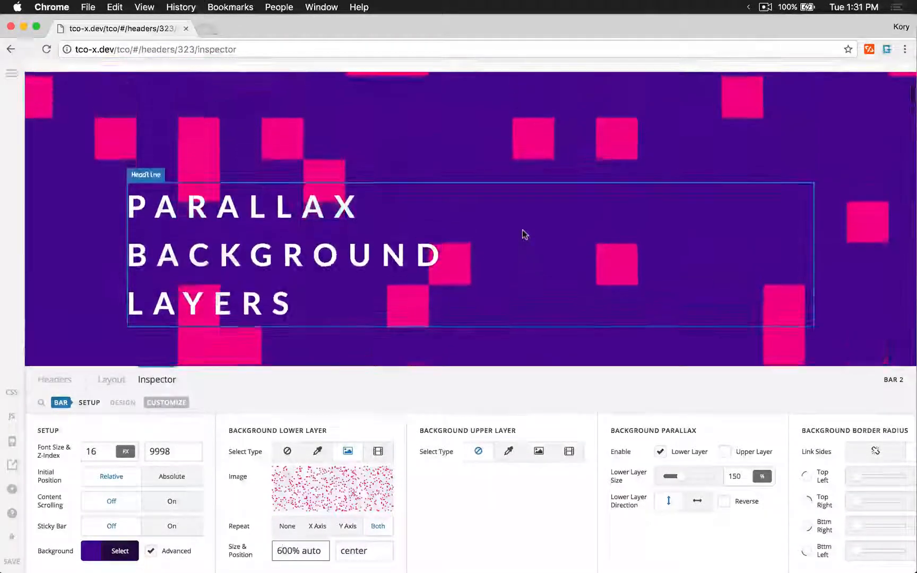
scroll(885, 247, "down", 5)
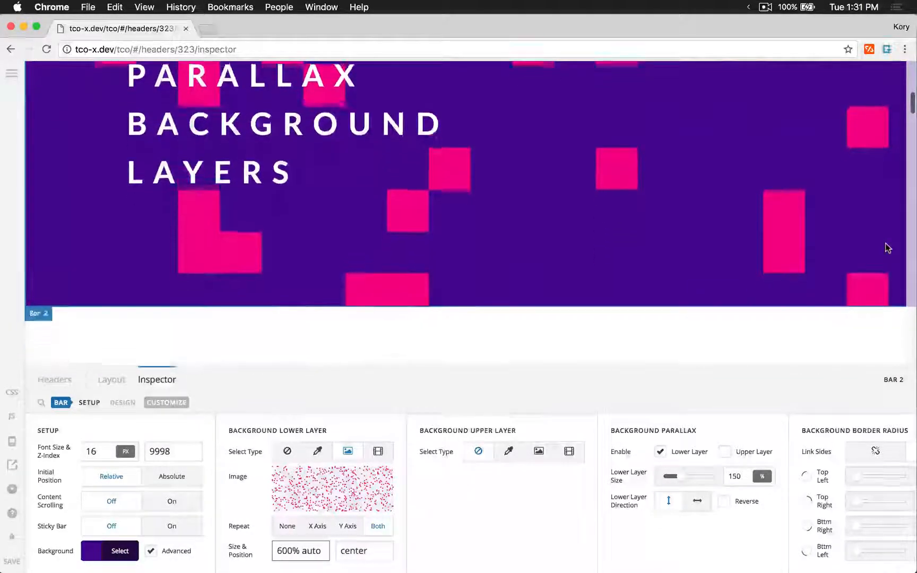
scroll(887, 247, "up", 5)
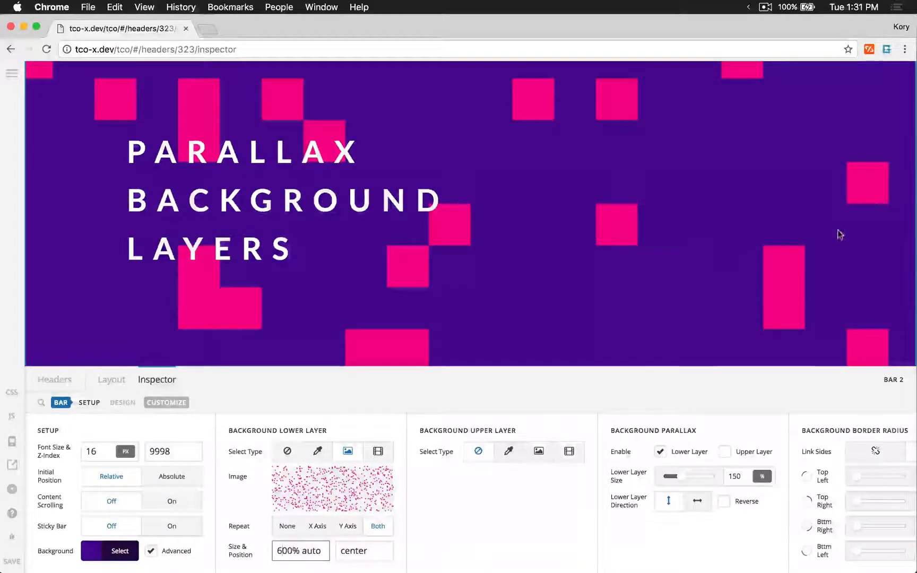
scroll(838, 234, "up", 4)
scroll(838, 234, "down", 5)
scroll(838, 234, "up", 2)
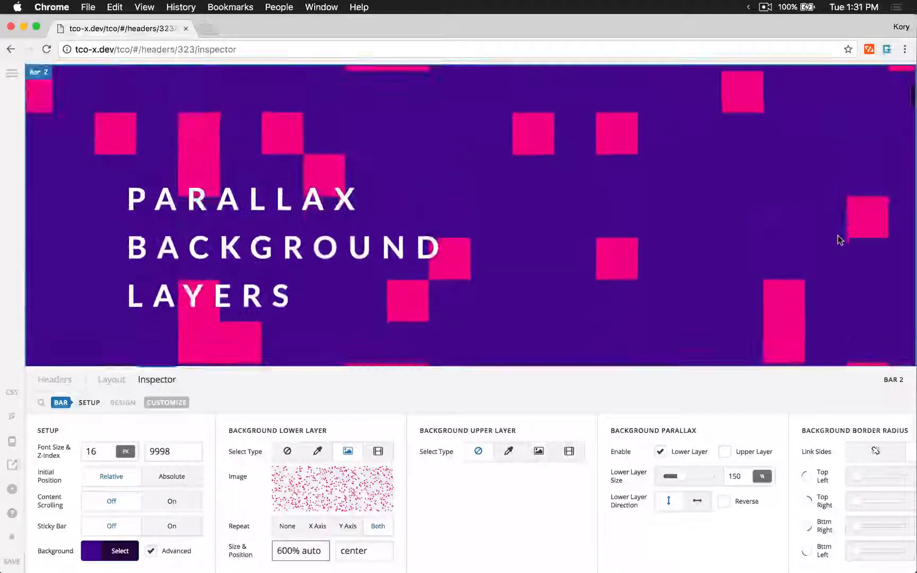
Step: Reverse the lower layer's parallax direction and check the pattern's vertical movement in the preview
left_click(725, 502)
scroll(822, 173, "down", 5)
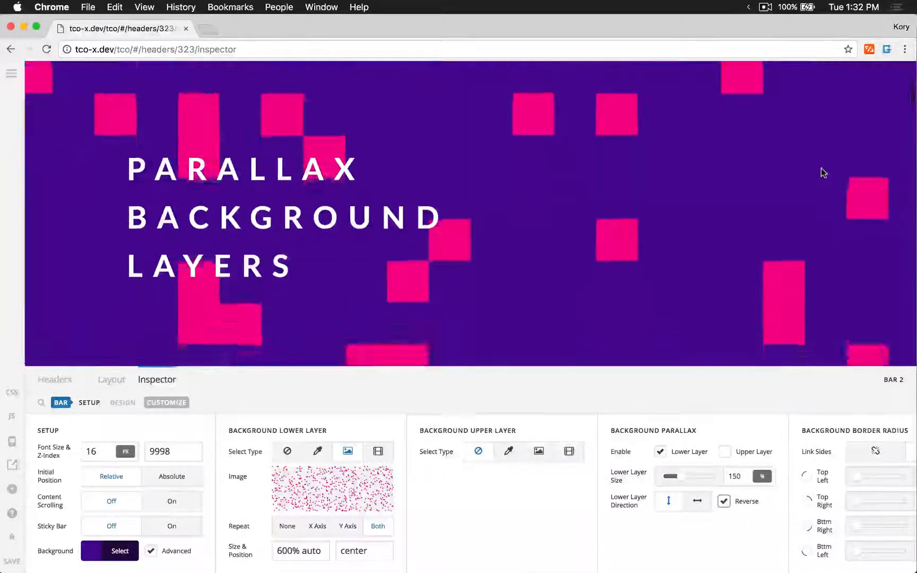
scroll(823, 172, "up", 3)
scroll(823, 172, "up", 4)
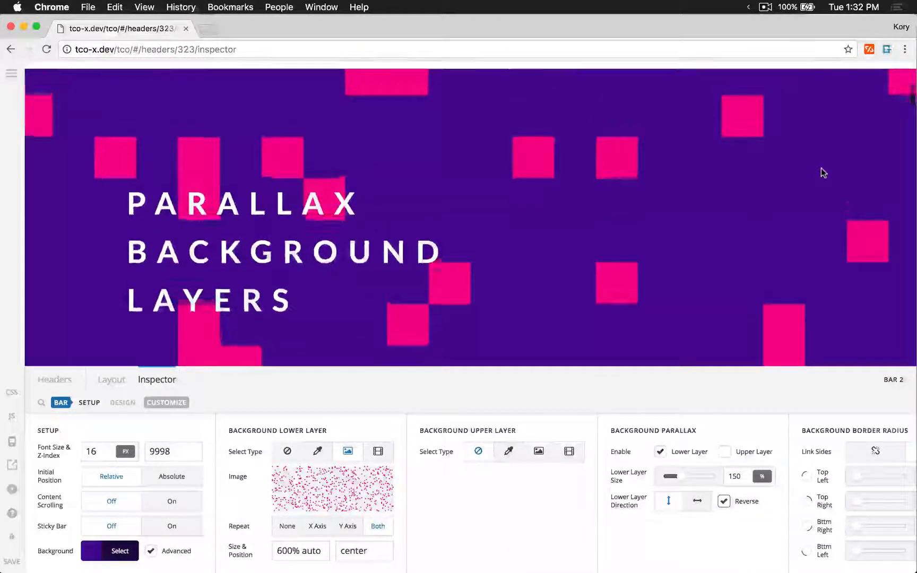
scroll(823, 172, "down", 1)
scroll(823, 173, "down", 4)
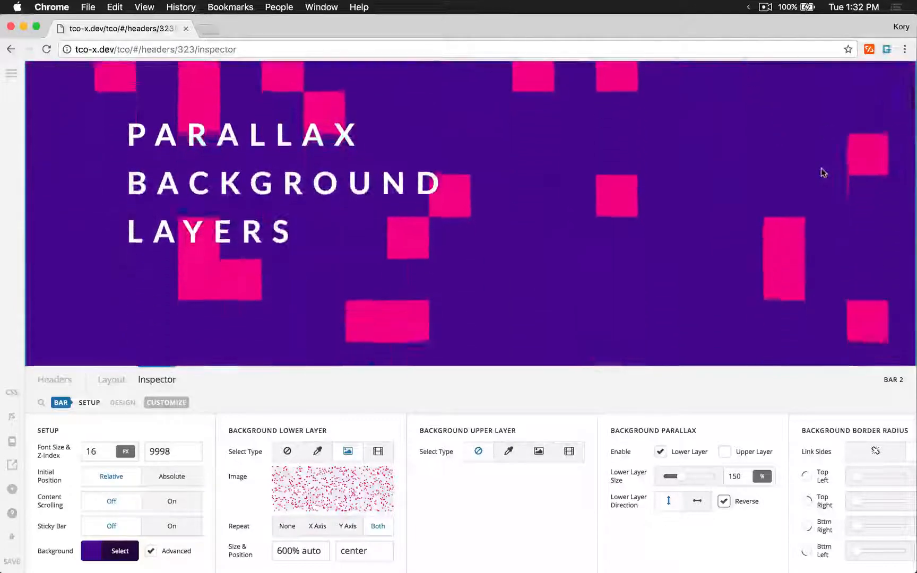
scroll(823, 172, "up", 2)
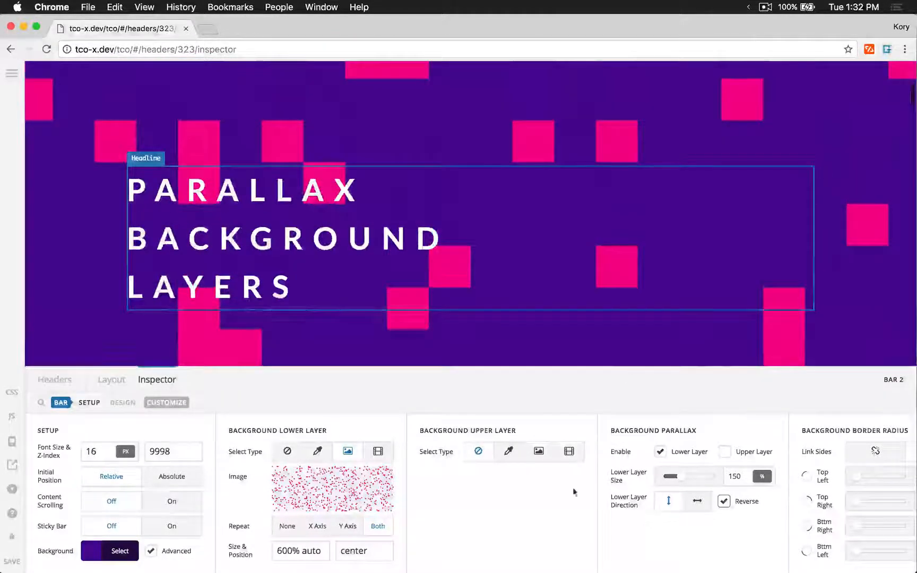
Step: Switch the lower layer's parallax direction to horizontal and check the pattern's sideways movement
left_click(699, 502)
scroll(843, 237, "up", 3)
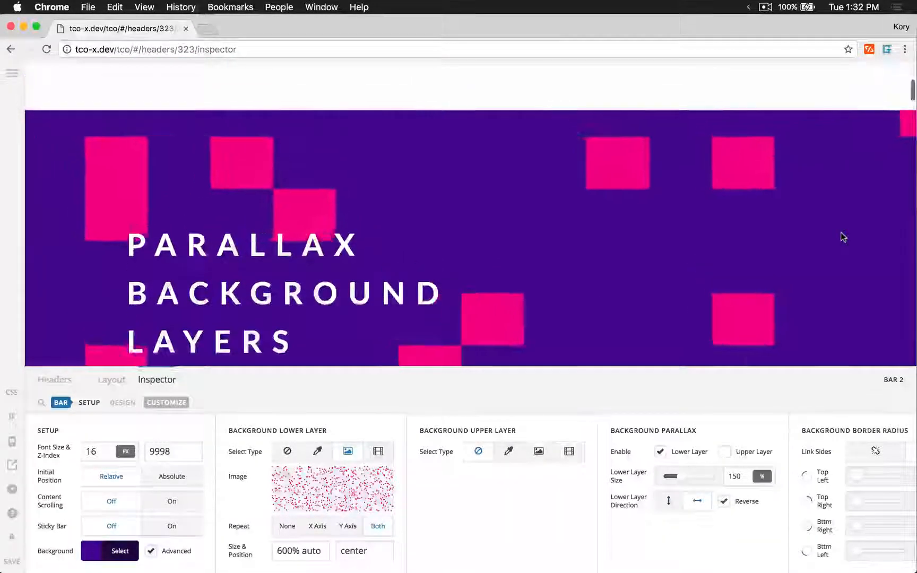
scroll(844, 237, "down", 4)
scroll(844, 238, "down", 2)
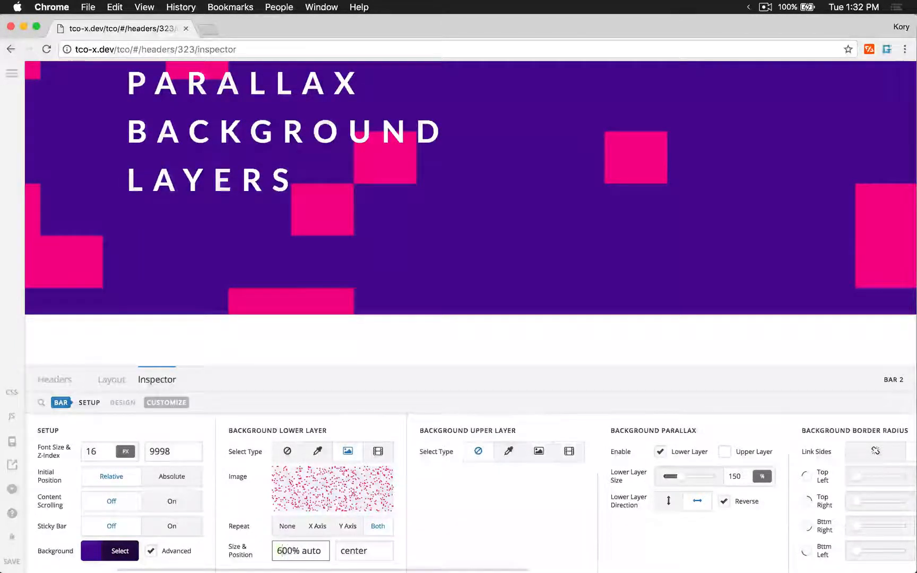
Step: Set the lower layer image size to 500% auto and check the horizontal parallax in the preview
key("BackSpace")
type("5")
scroll(775, 232, "up", 4)
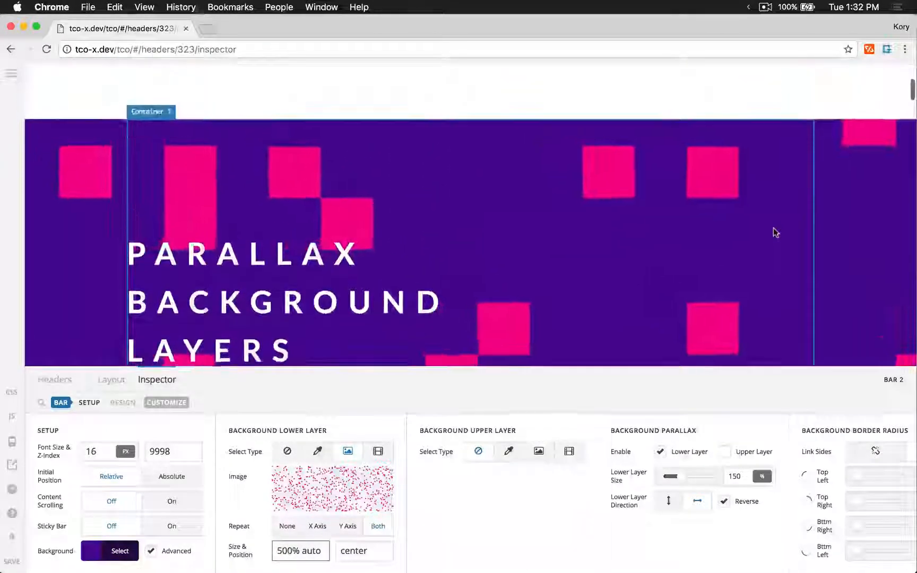
scroll(774, 232, "down", 3)
scroll(774, 232, "up", 4)
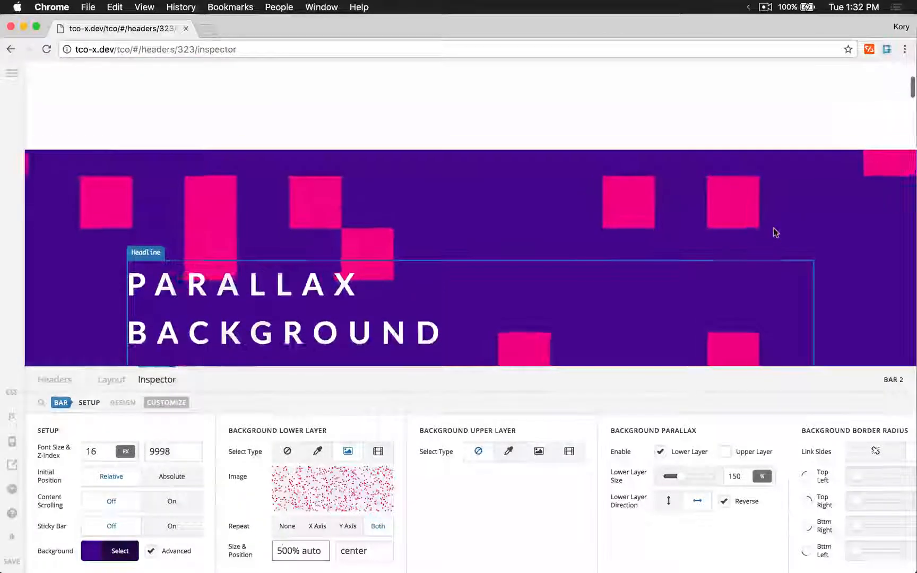
scroll(774, 231, "down", 3)
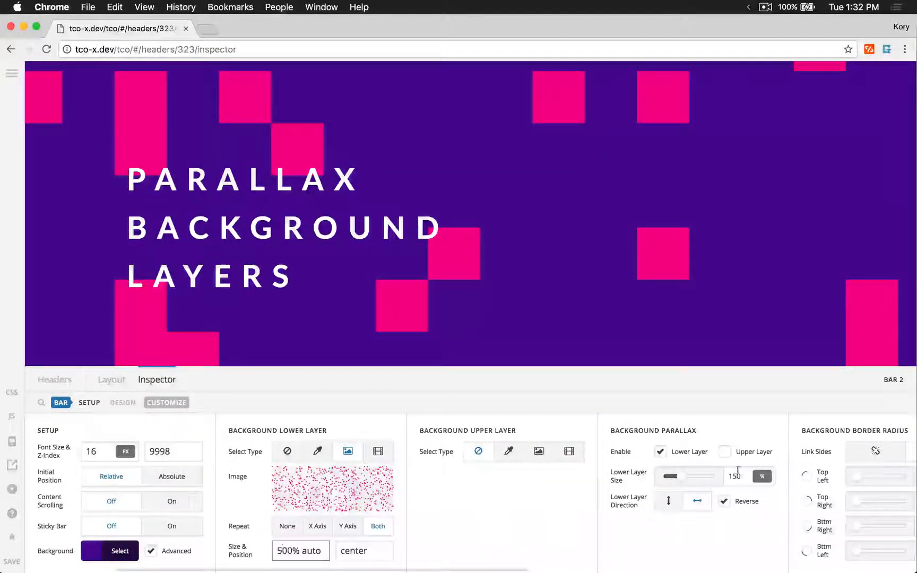
Step: Set the lower layer's parallax size to 120% and check the horizontal movement of the pixels
key("BackSpace")
type("2")
scroll(815, 268, "down", 5)
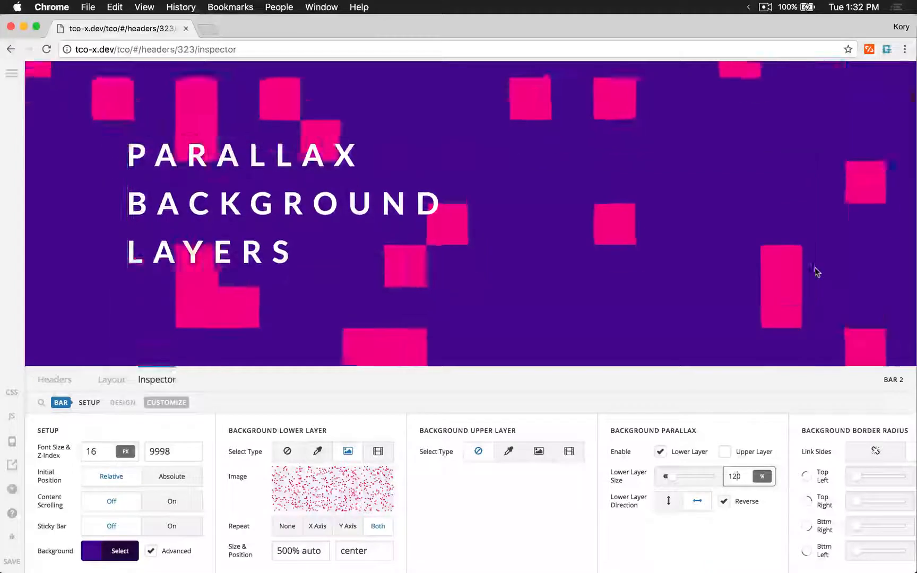
scroll(816, 272, "up", 10)
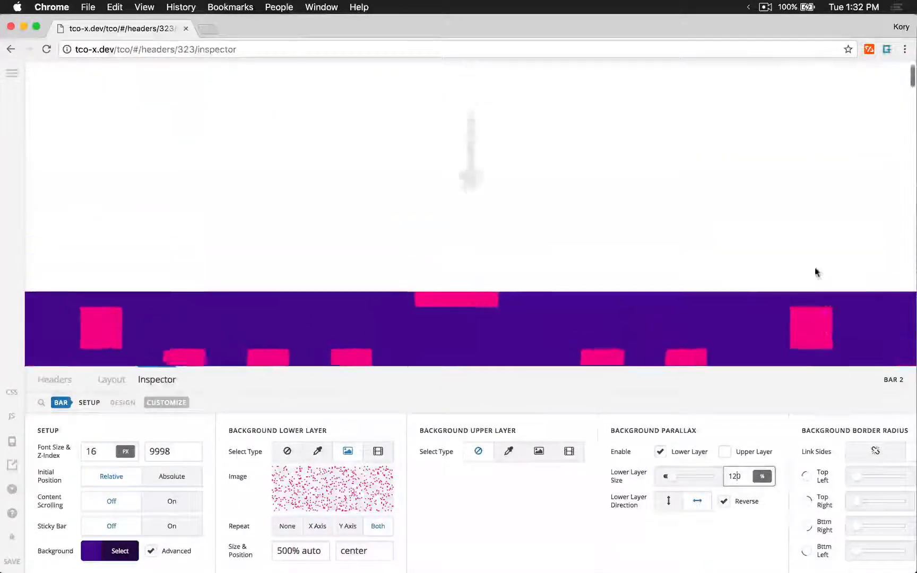
scroll(818, 272, "down", 6)
scroll(817, 273, "up", 3)
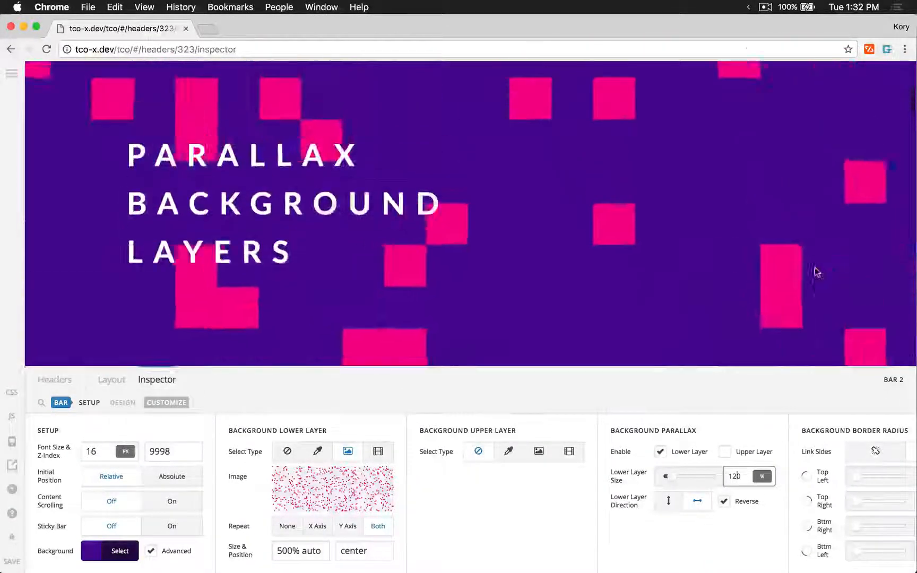
scroll(815, 272, "up", 3)
scroll(815, 272, "down", 4)
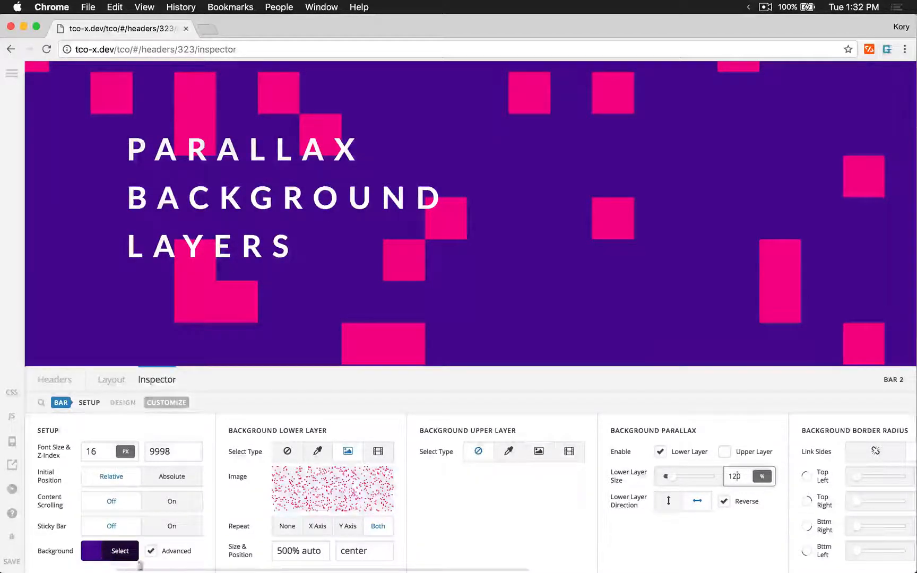
Step: Replace the lower layer image with bg-wavy-v.jpg from the media library
mouse_move(337, 508)
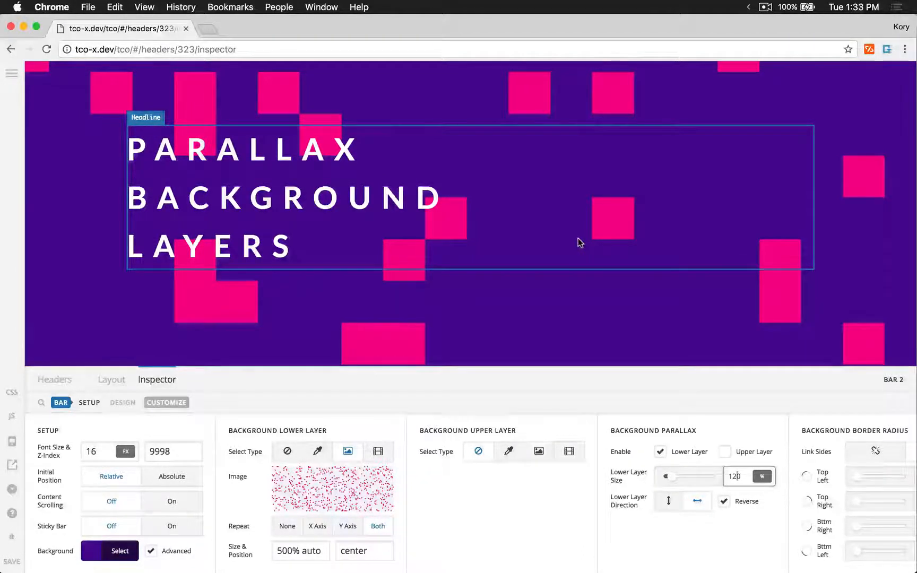
mouse_move(345, 491)
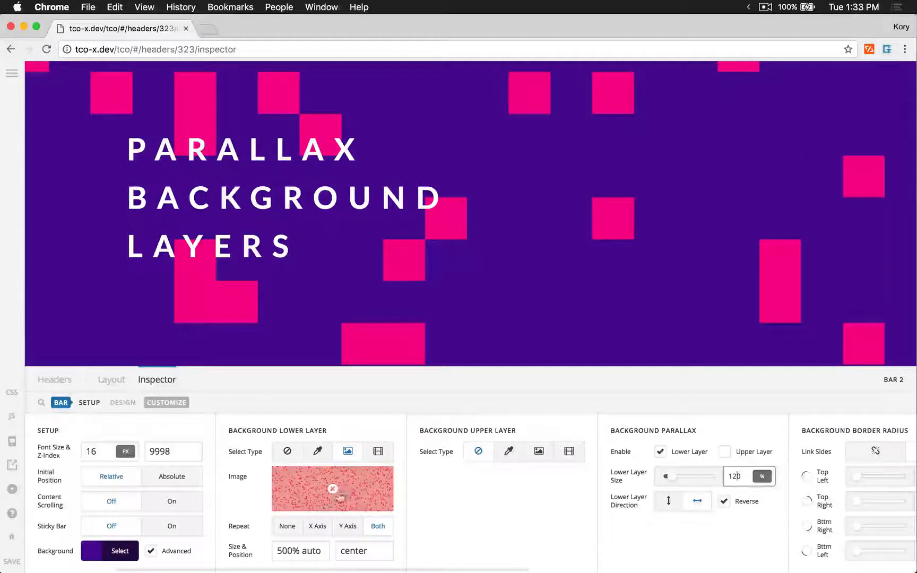
left_click(332, 488)
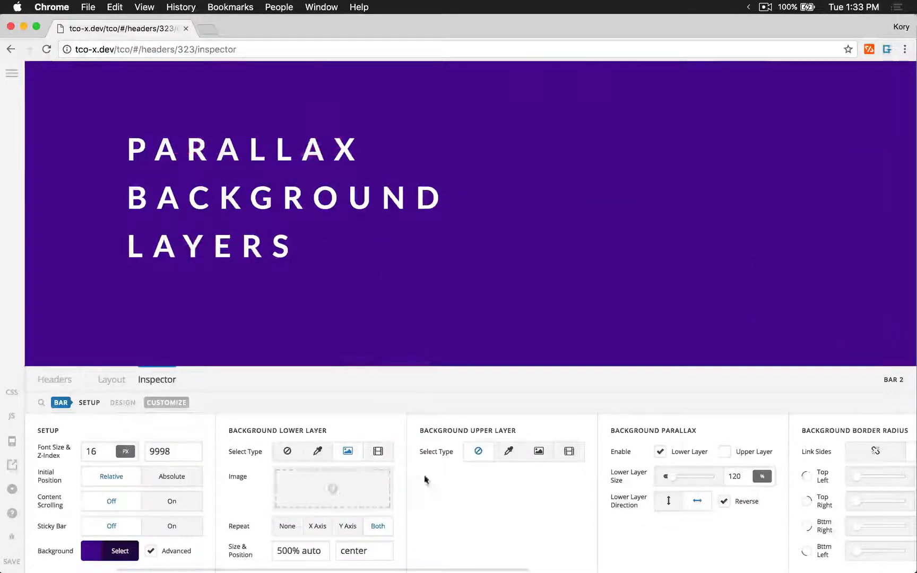
left_click(317, 500)
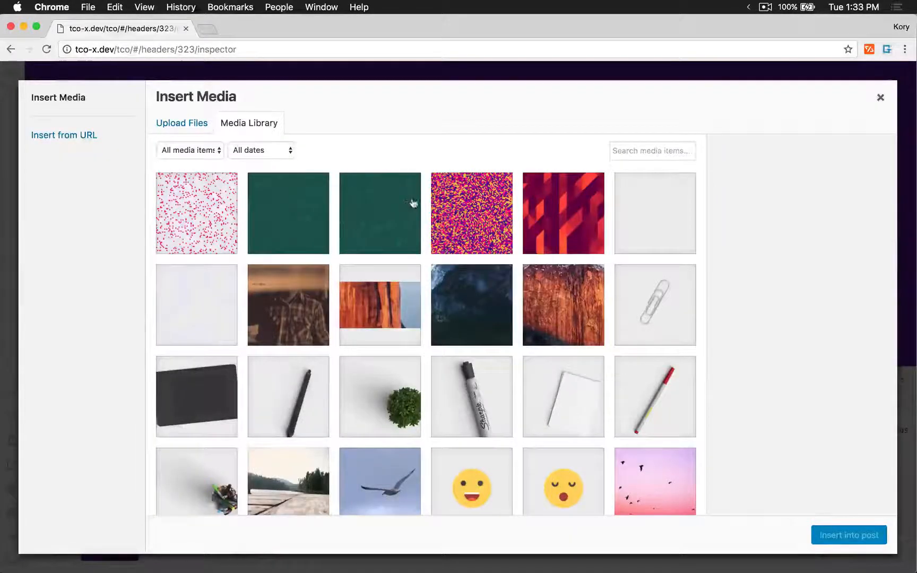
left_click(299, 217)
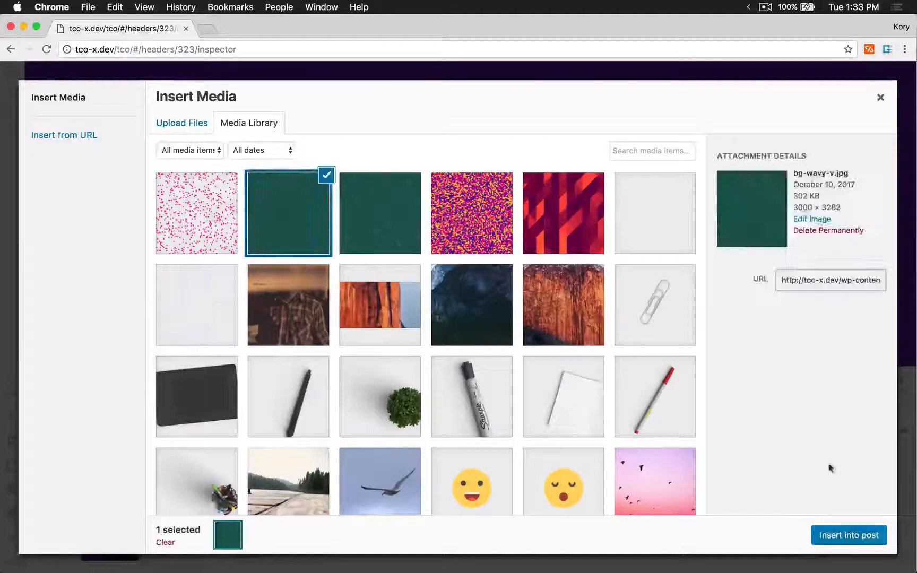
left_click(831, 535)
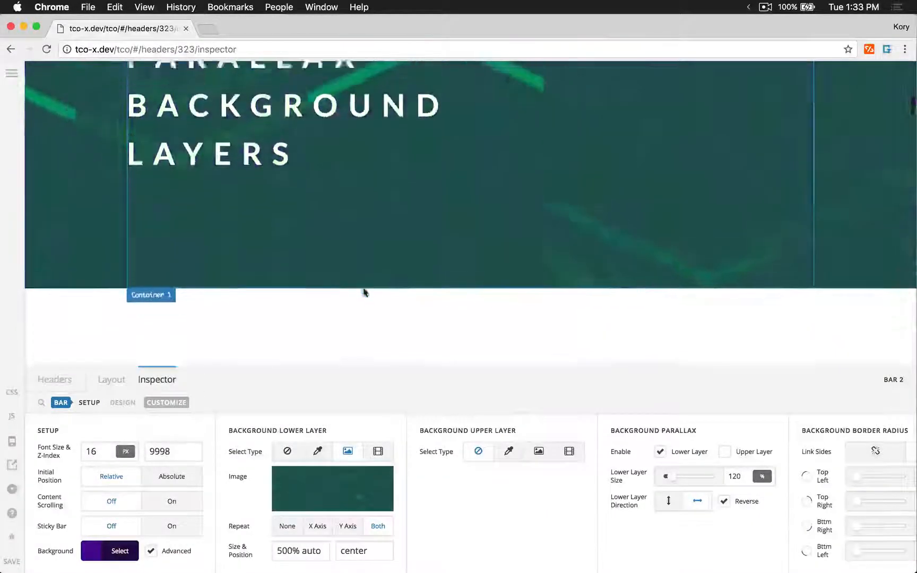
Step: Set the lower layer image size to 500px auto and check the wavy pattern's parallax in the preview
left_click(299, 552)
triple_click(299, 552)
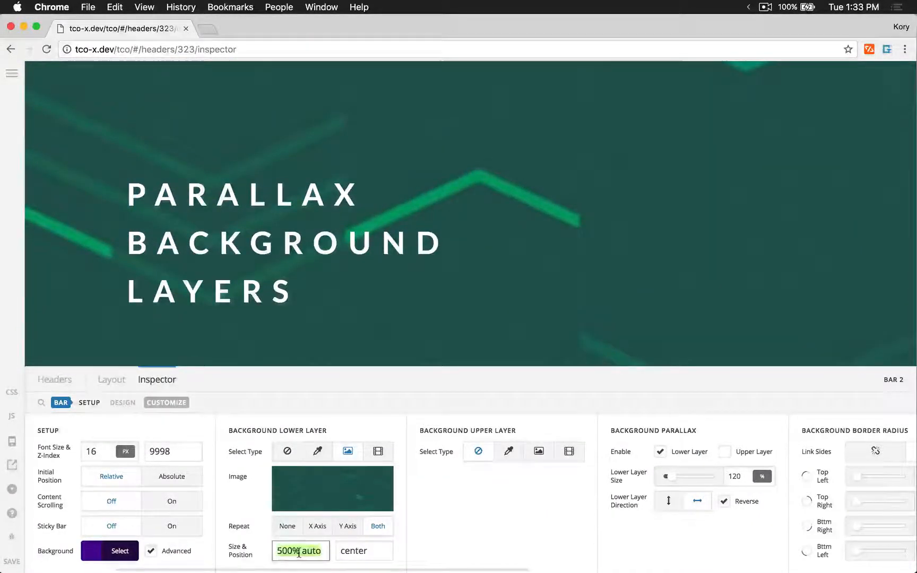
type("500px auto")
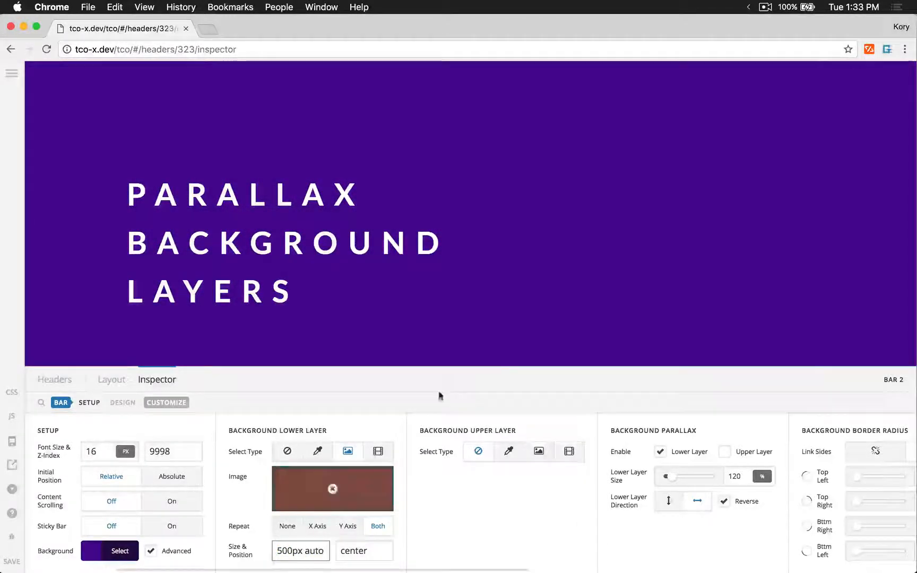
scroll(528, 349, "down", 3)
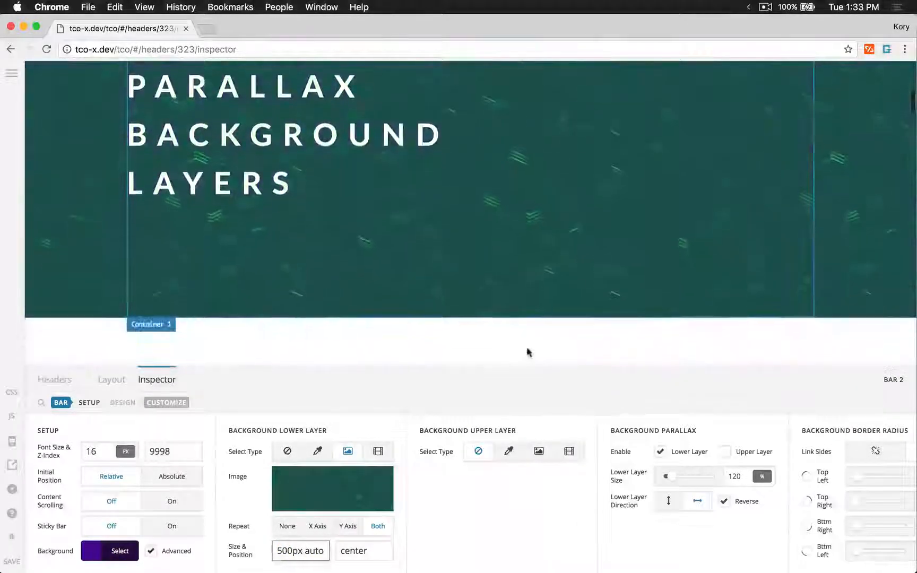
scroll(528, 348, "up", 1)
scroll(527, 350, "up", 1)
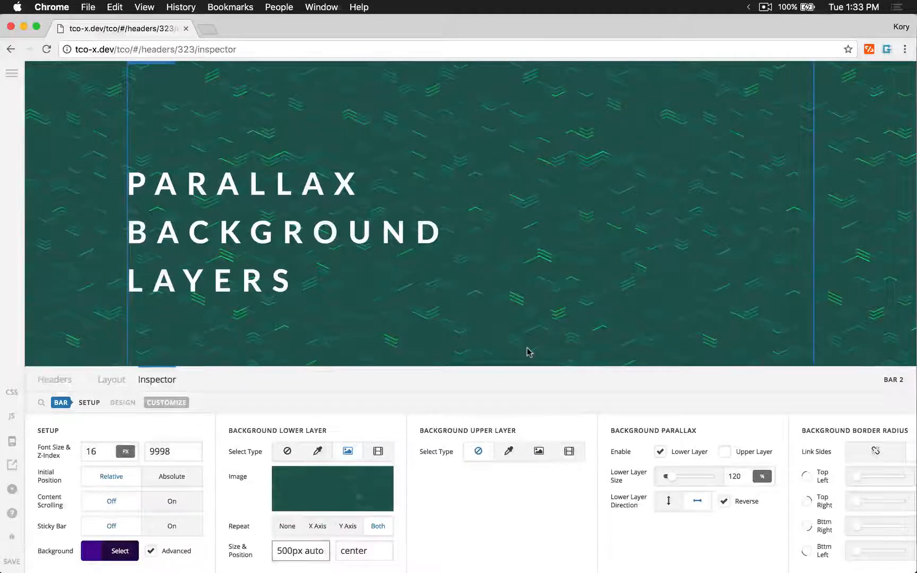
Step: Switch the lower layer's parallax direction to vertical and check the wavy pattern's movement
left_click(669, 502)
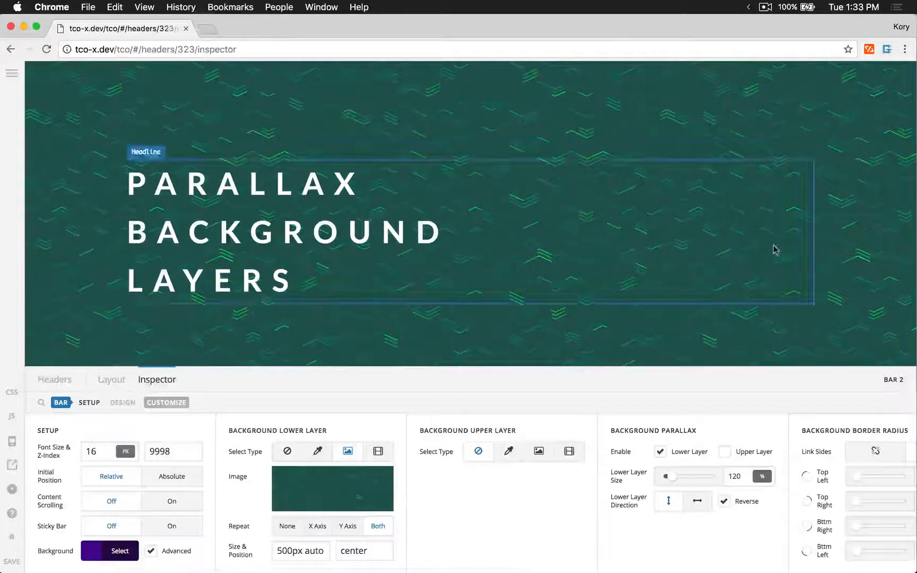
scroll(774, 250, "down", 3)
scroll(774, 249, "up", 3)
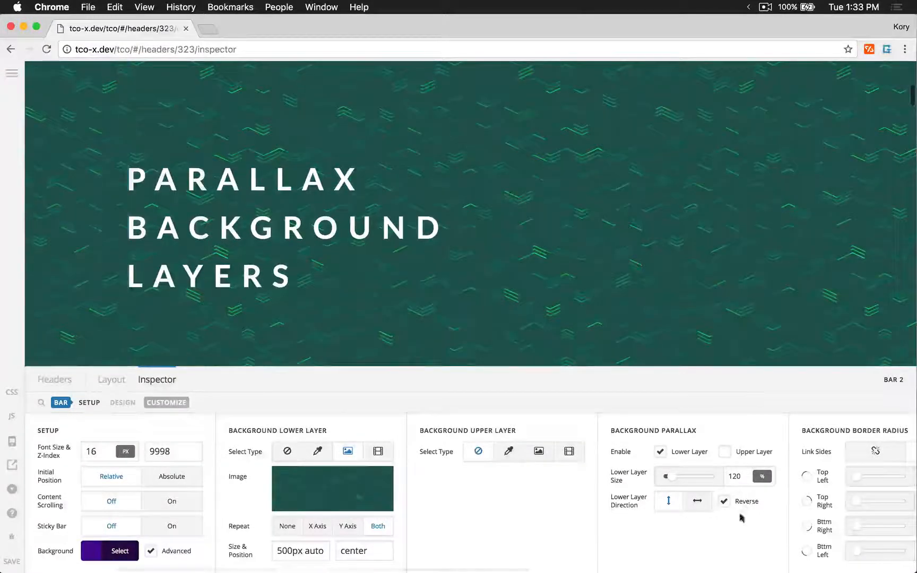
Step: Set the lower layer's parallax size to 150% and check the wavy pattern's vertical movement
left_click(733, 476)
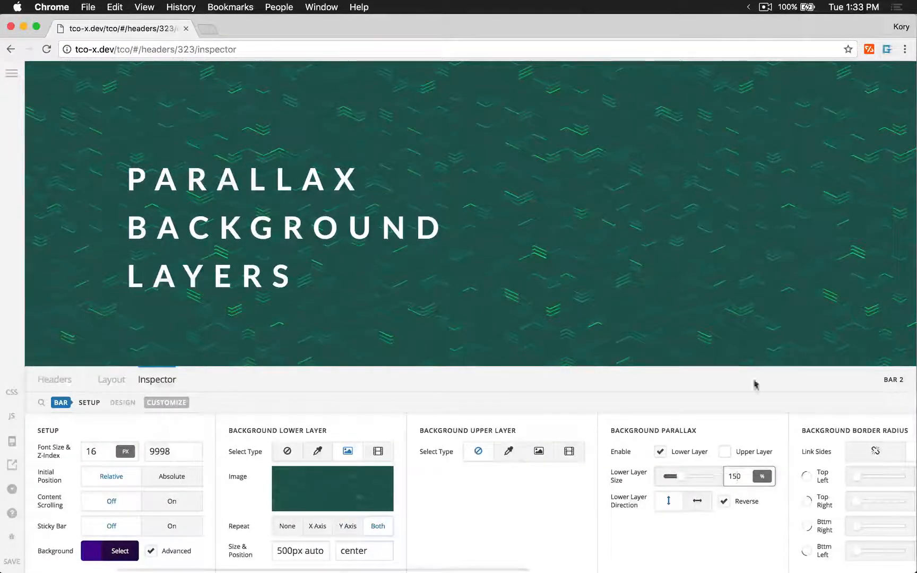
scroll(856, 282, "up", 2)
scroll(856, 282, "down", 4)
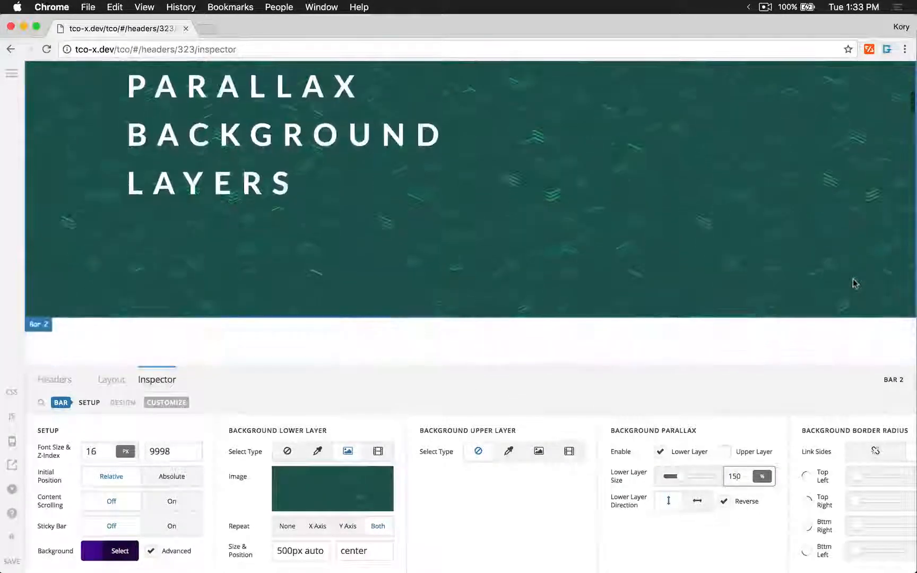
Step: Turn off reverse for the lower layer's parallax and check the wavy pattern's vertical movement in the preview
left_click(746, 502)
scroll(884, 198, "up", 2)
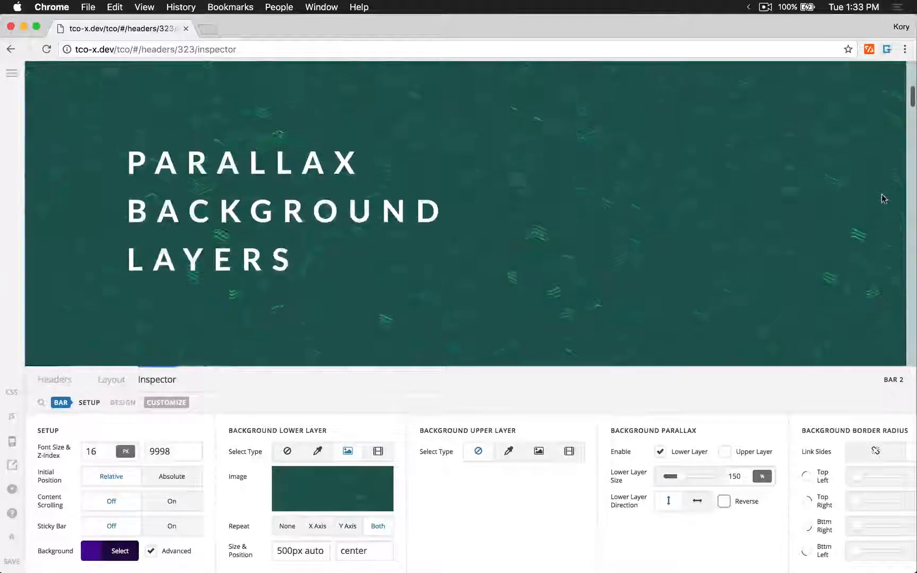
scroll(883, 198, "up", 5)
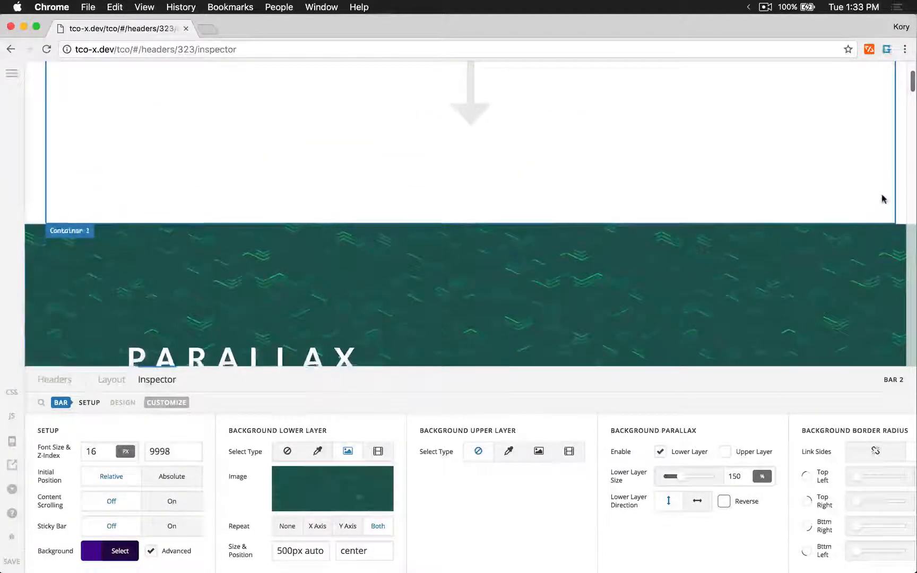
scroll(883, 199, "down", 6)
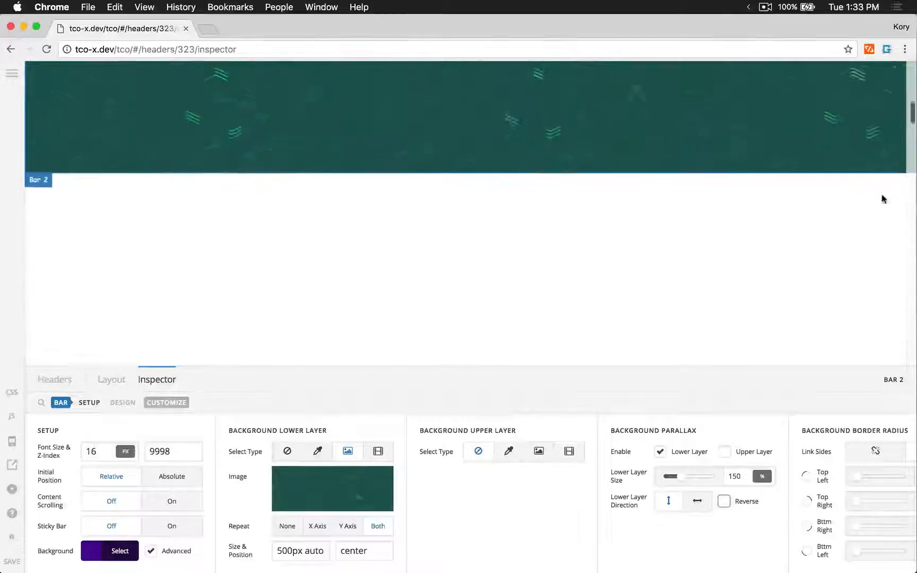
scroll(883, 198, "up", 5)
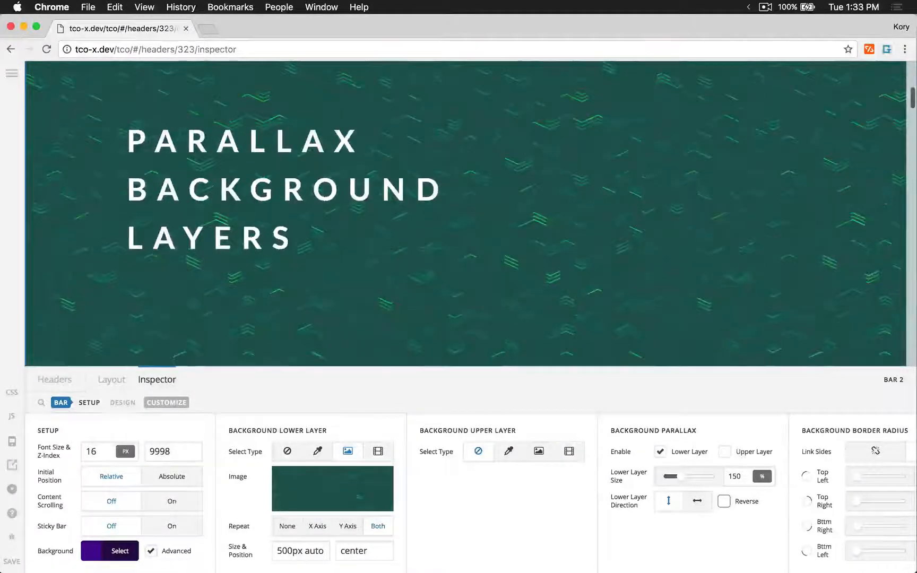
Step: Switch the lower layer's parallax direction to horizontal and check how the wavy pattern moves without reverse
left_click(697, 501)
scroll(807, 314, "up", 2)
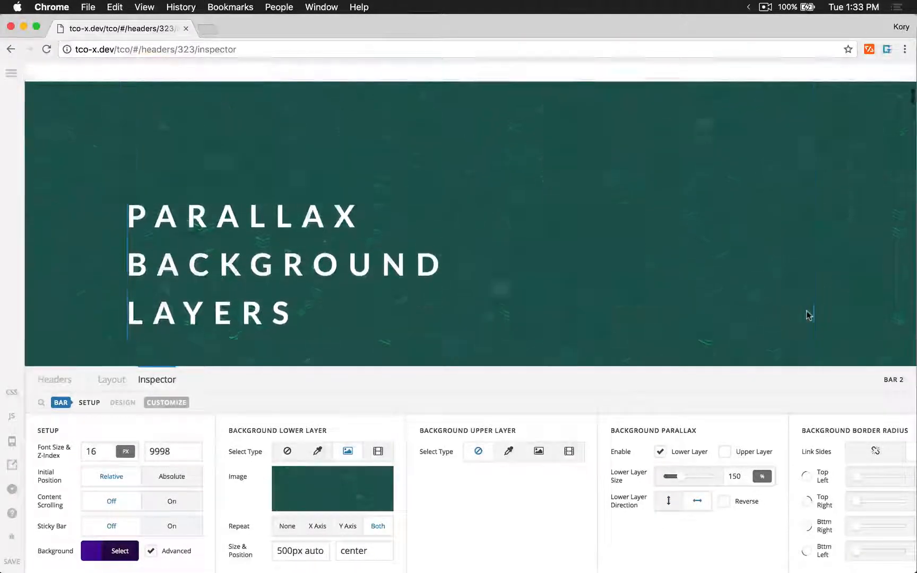
scroll(806, 315, "up", 2)
scroll(806, 315, "down", 4)
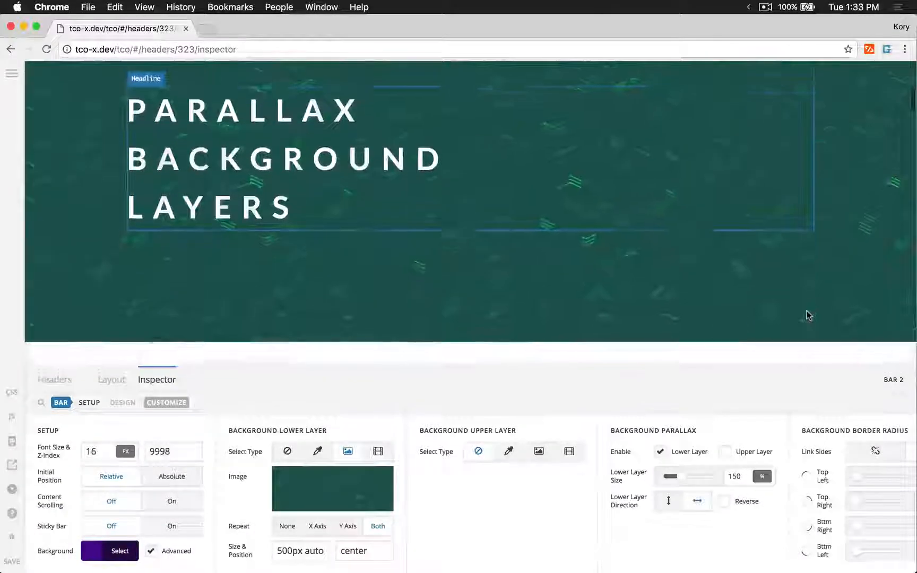
scroll(807, 314, "down", 6)
scroll(806, 315, "up", 4)
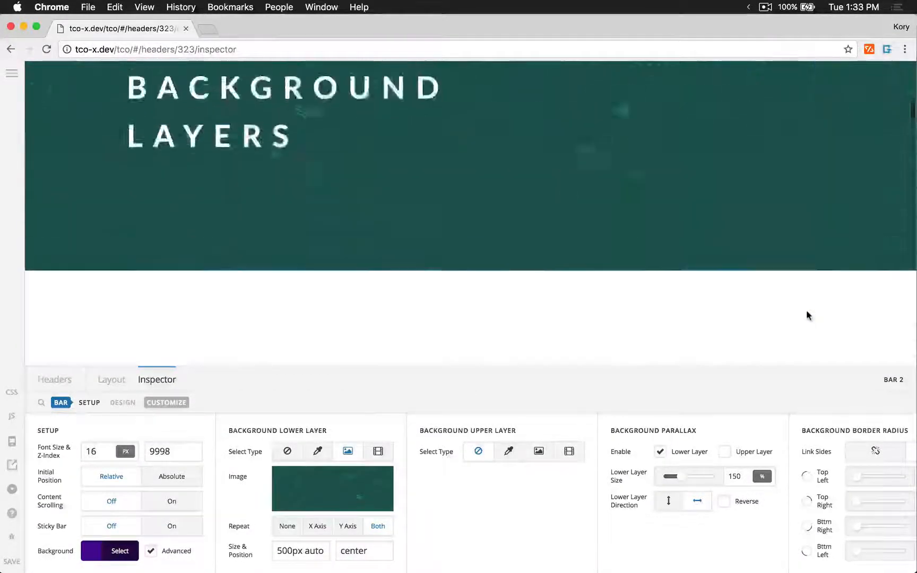
scroll(806, 313, "up", 4)
scroll(812, 310, "down", 3)
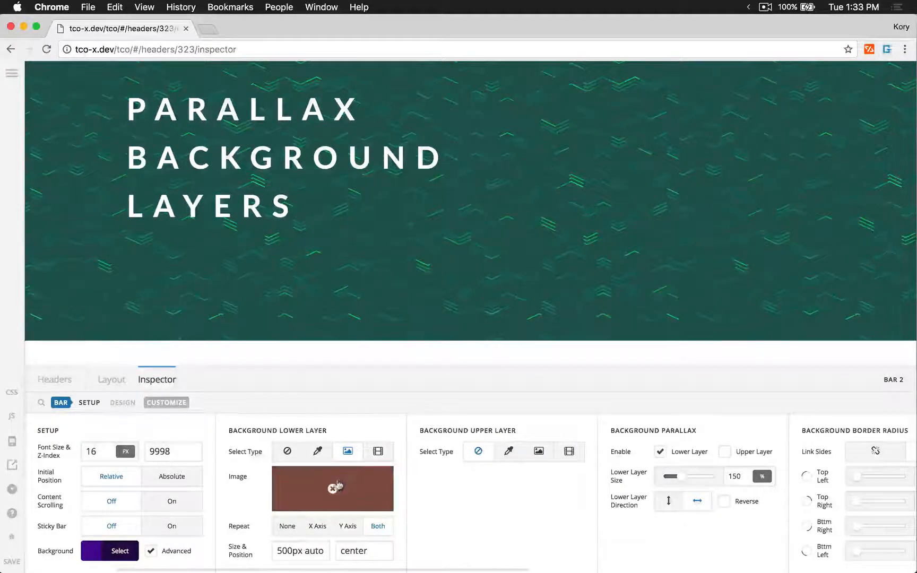
Step: Replace the lower layer image with bg-stars-trans.png from the media library
left_click(337, 489)
left_click(354, 498)
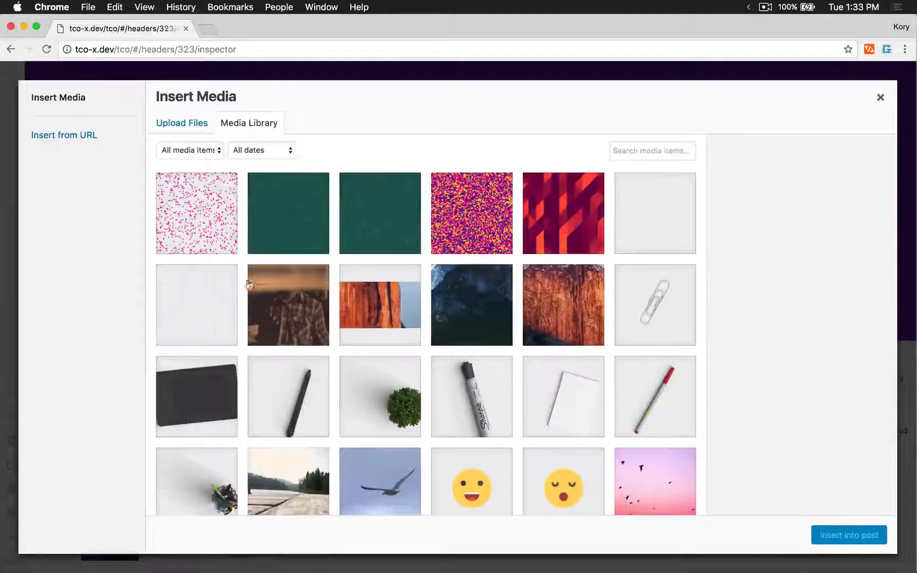
left_click(214, 251)
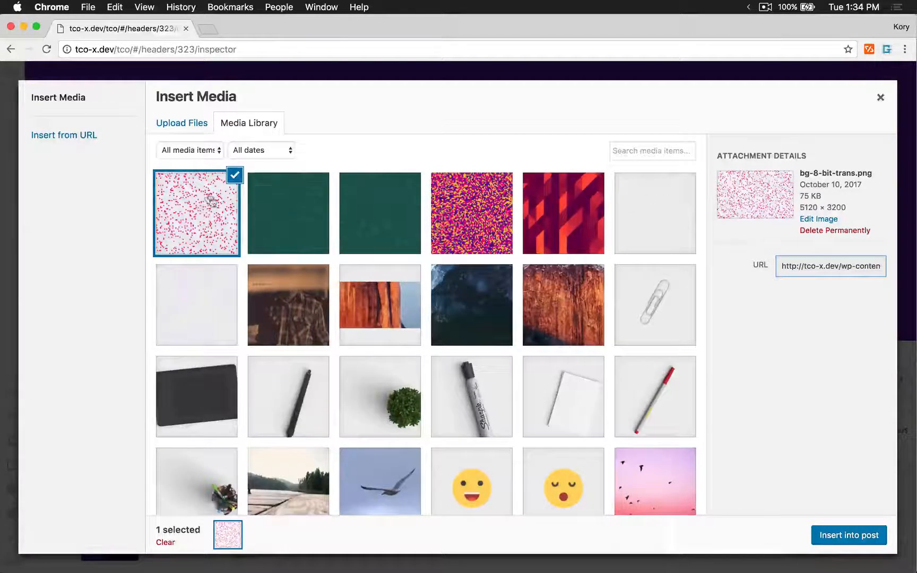
left_click(653, 215)
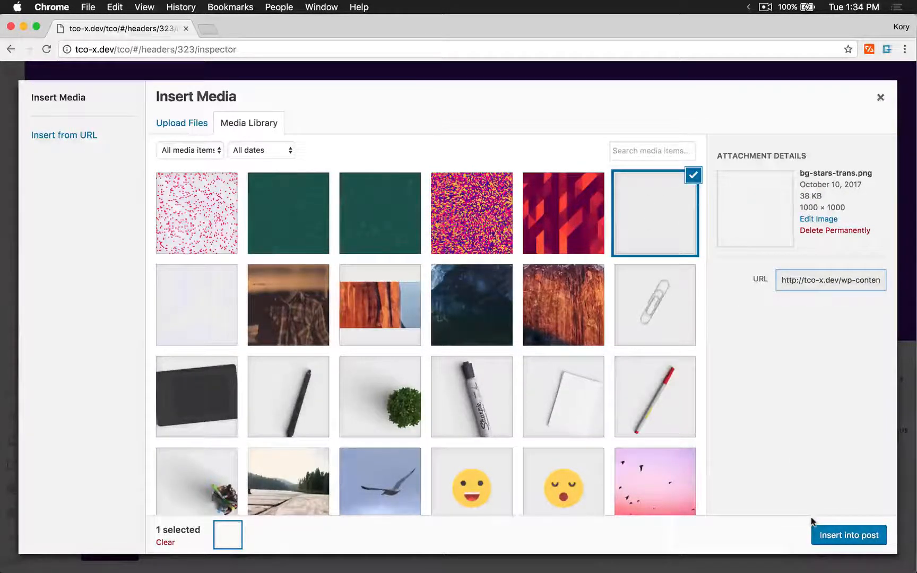
left_click(838, 536)
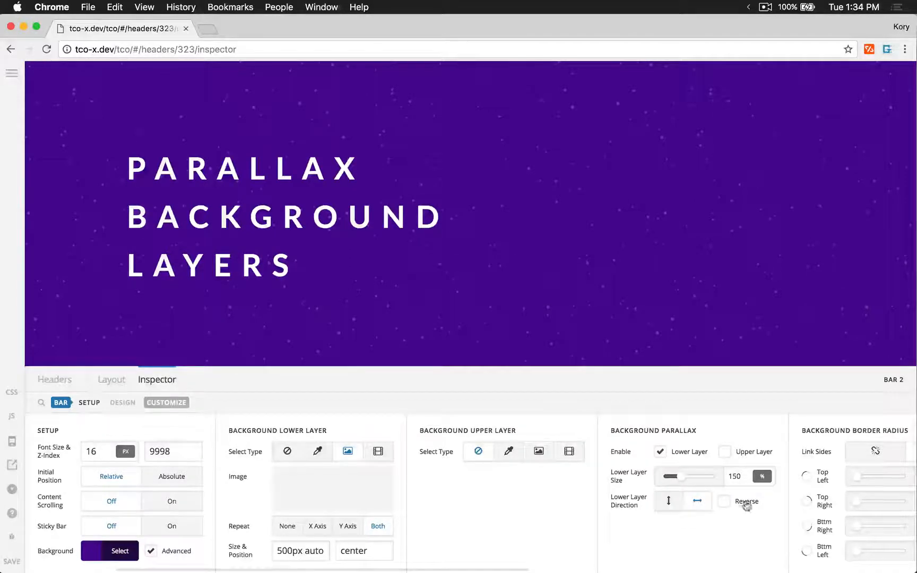
Step: Set the bar's background color to dark gray rgb(31, 30, 32) and check the stars' horizontal parallax in the preview
left_click(121, 552)
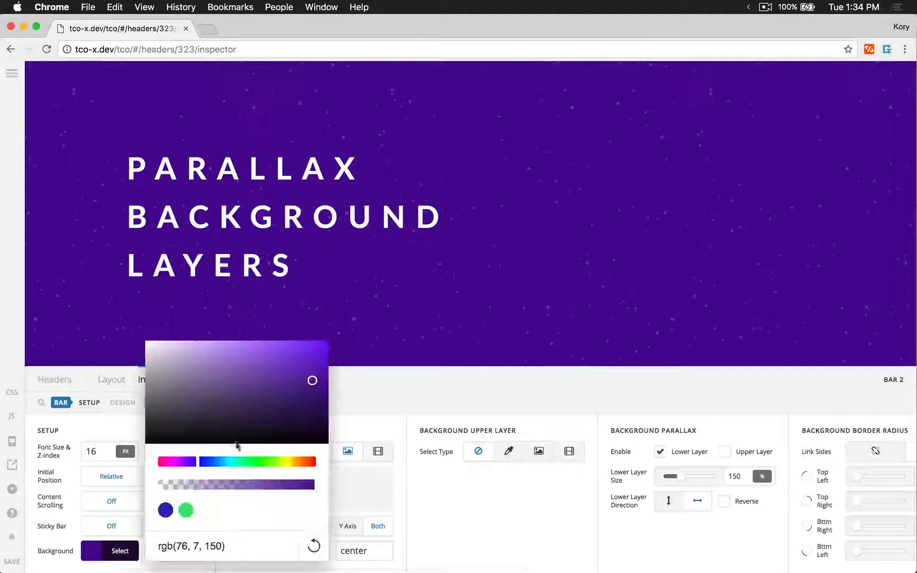
left_click_drag(237, 442, 153, 431)
left_click(95, 555)
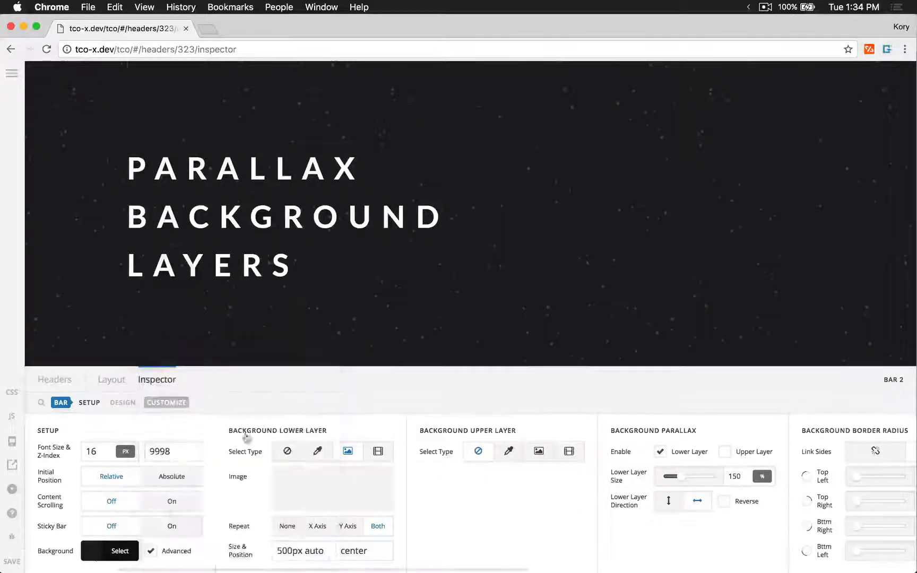
scroll(739, 159, "up", 4)
scroll(738, 158, "down", 5)
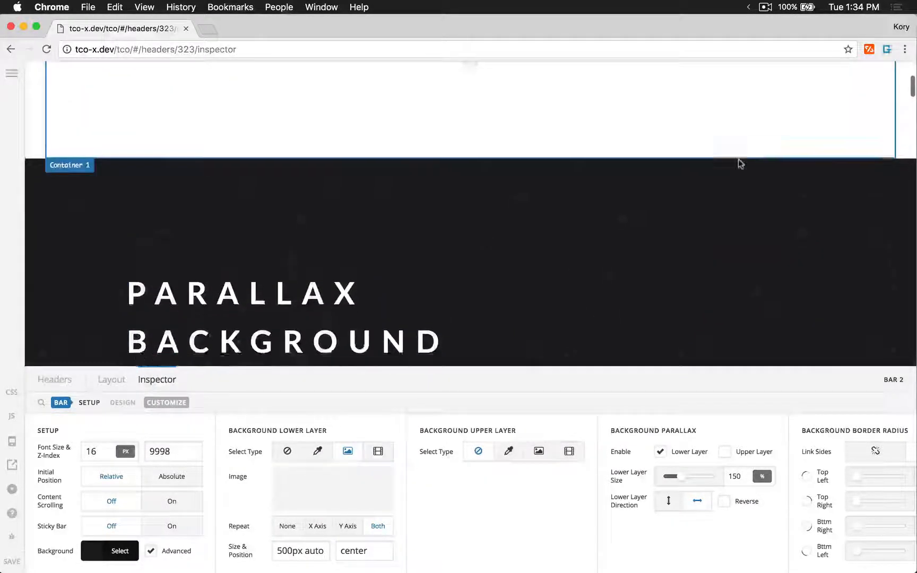
scroll(738, 159, "down", 4)
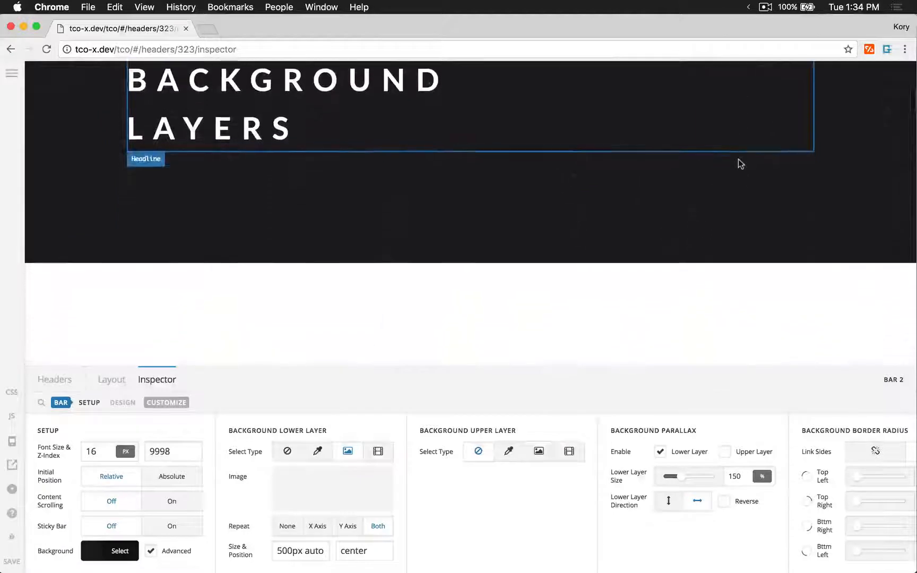
scroll(738, 160, "up", 6)
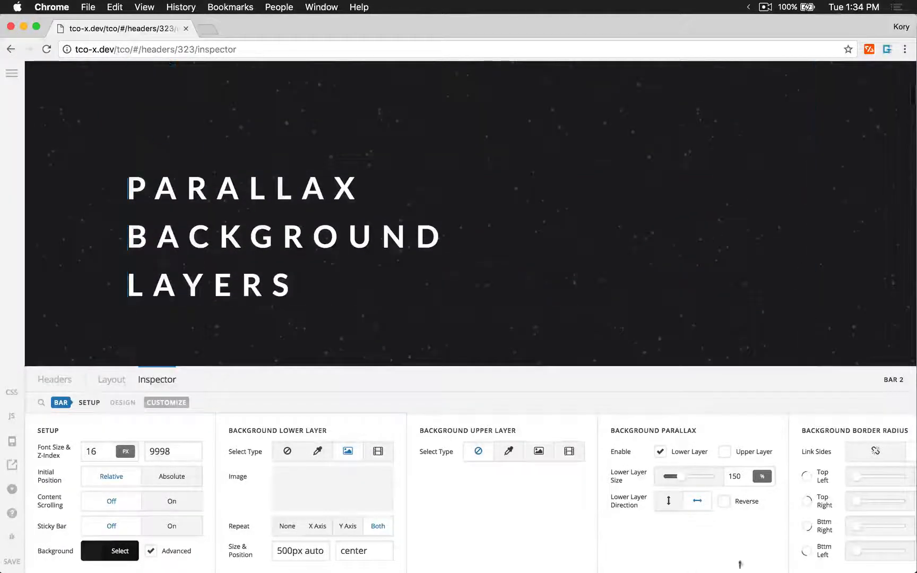
Step: Set the lower layer's parallax direction to vertical and check the stars' movement in the preview
left_click(668, 501)
scroll(748, 177, "down", 8)
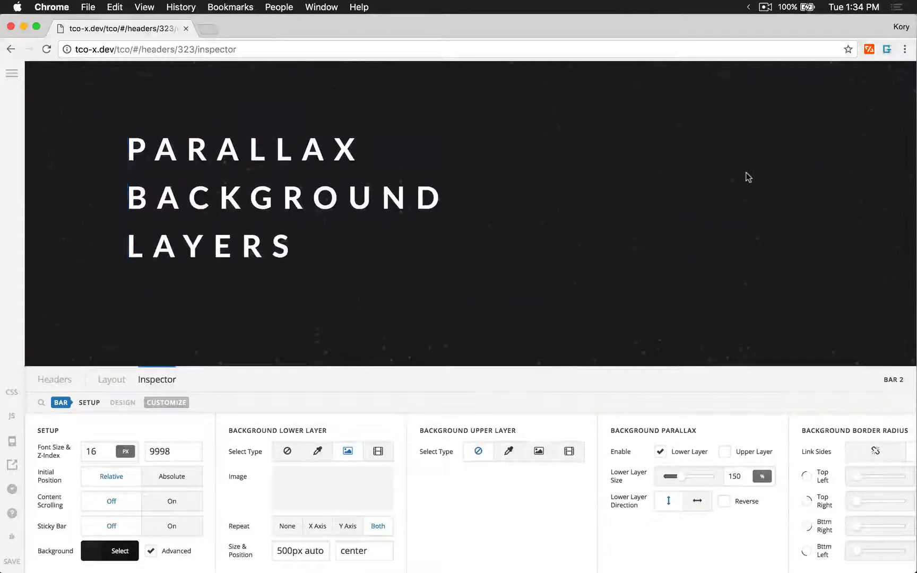
scroll(748, 177, "up", 6)
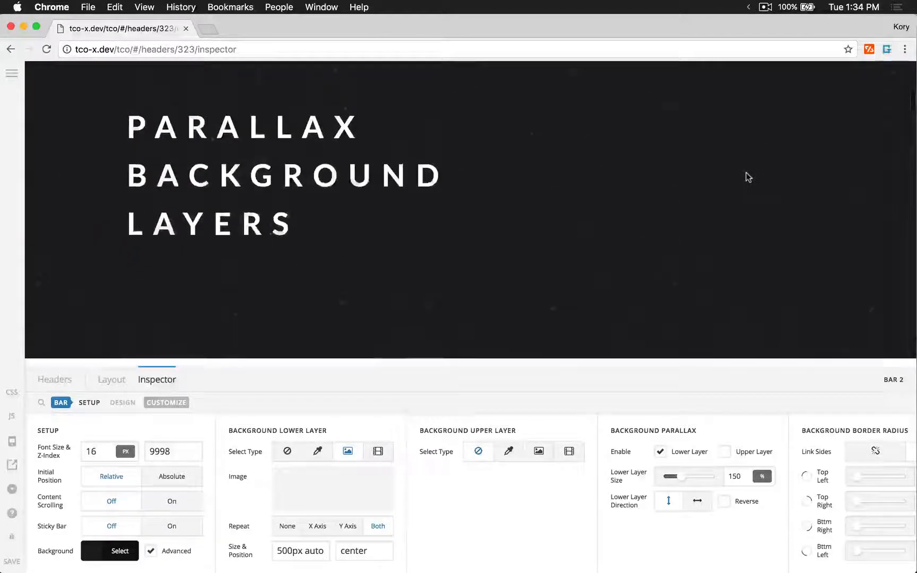
scroll(747, 177, "down", 5)
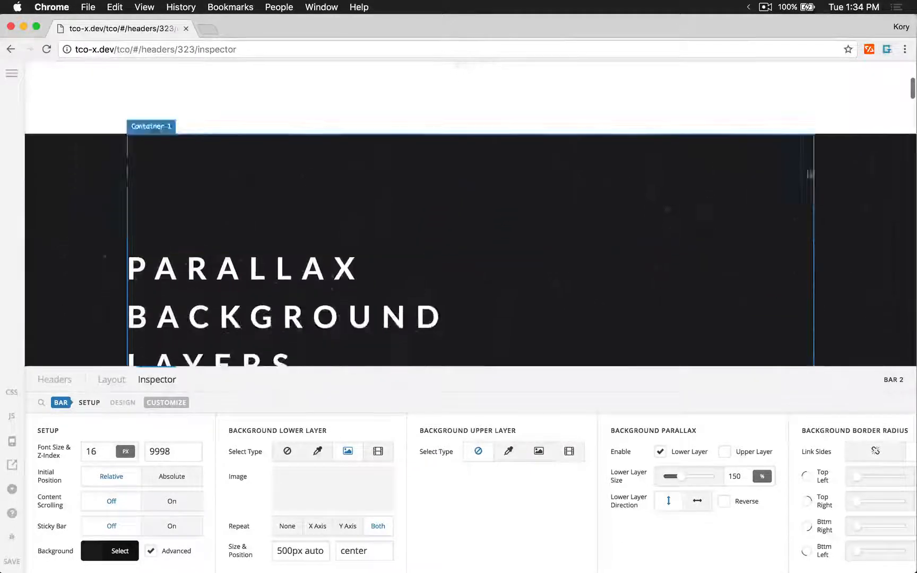
Step: Enable reverse for the lower layer's vertical parallax and check the stars' movement in the preview
left_click(739, 503)
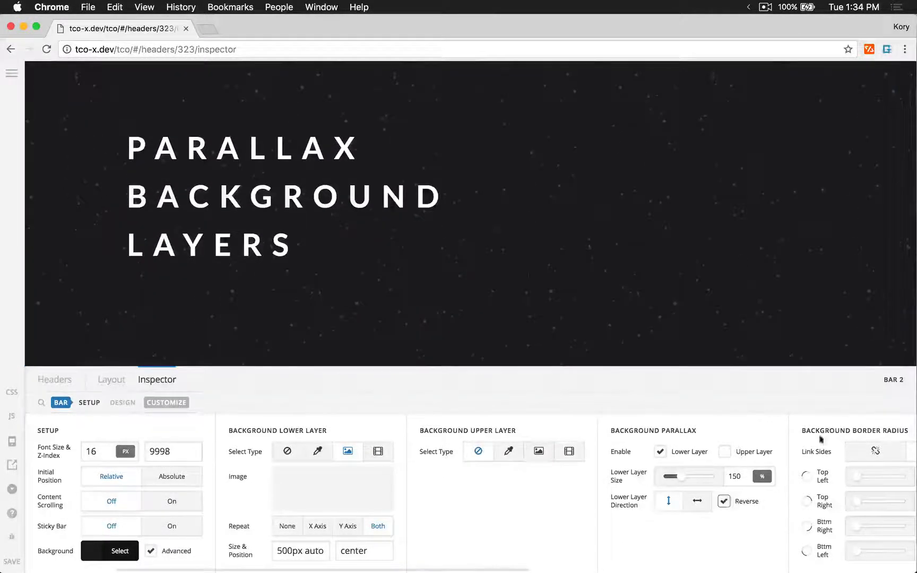
scroll(860, 237, "up", 5)
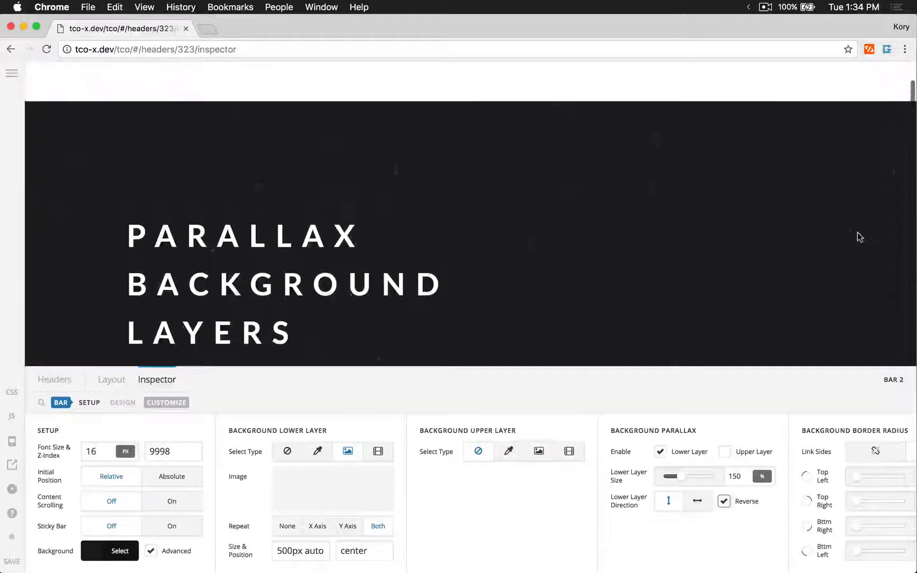
scroll(860, 237, "down", 5)
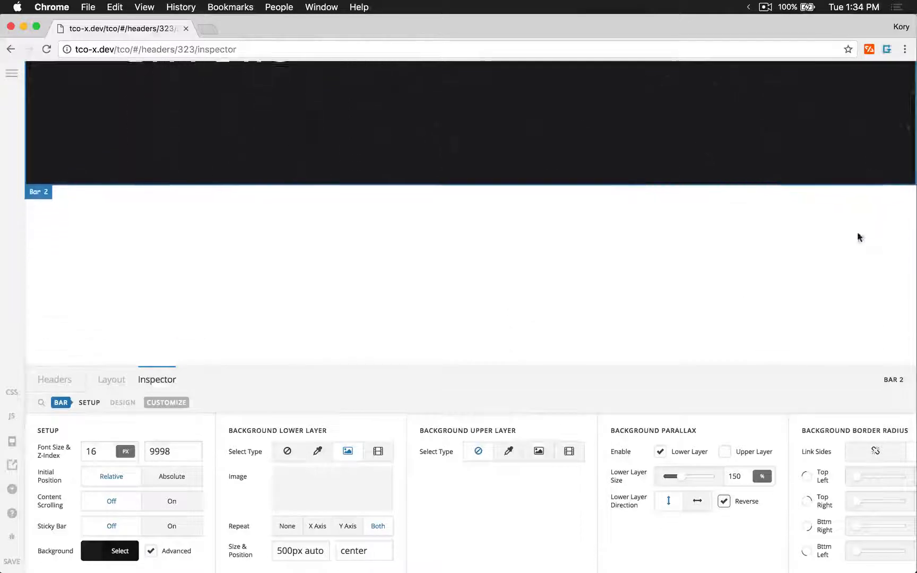
scroll(859, 237, "up", 5)
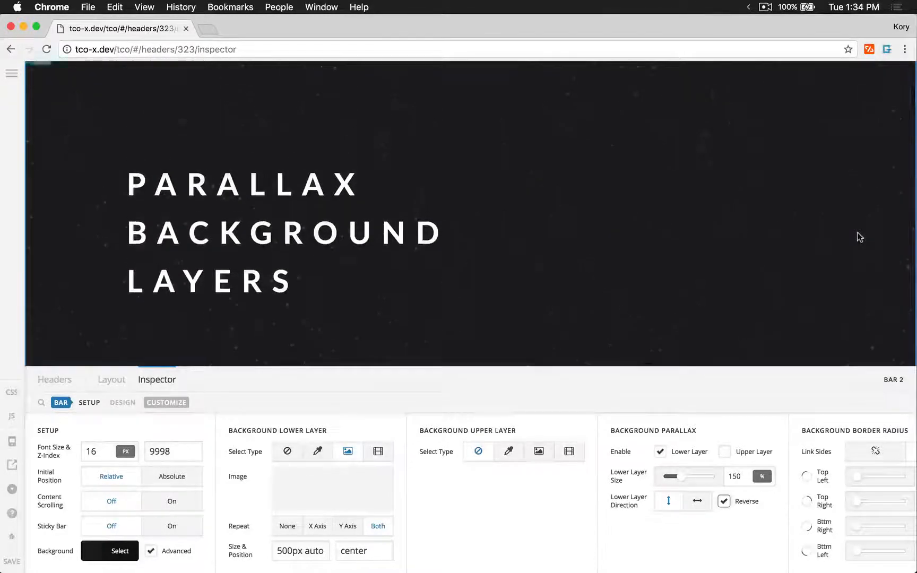
scroll(860, 237, "down", 2)
scroll(833, 208, "up", 2)
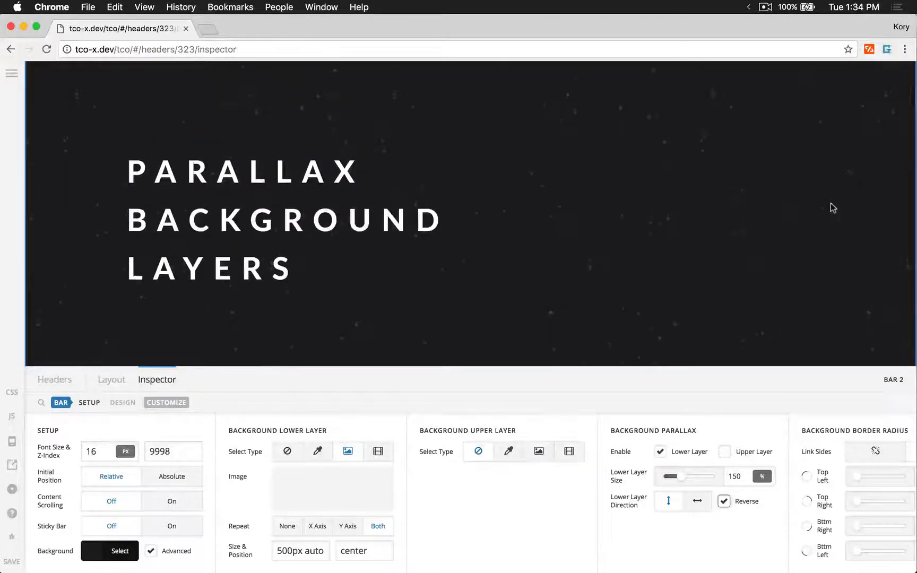
Step: Darken the bar's background color to near-black rgb(9, 9, 10)
left_click(118, 554)
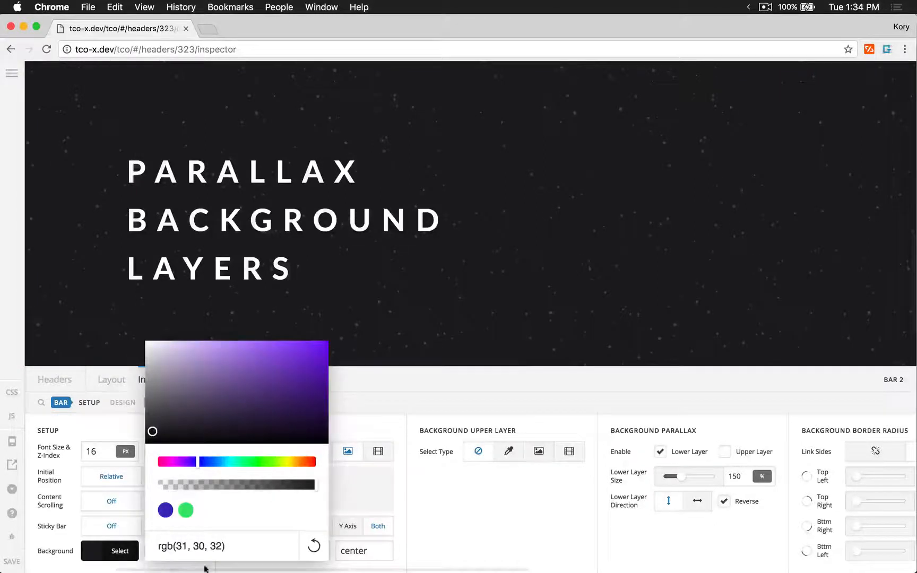
left_click(117, 563)
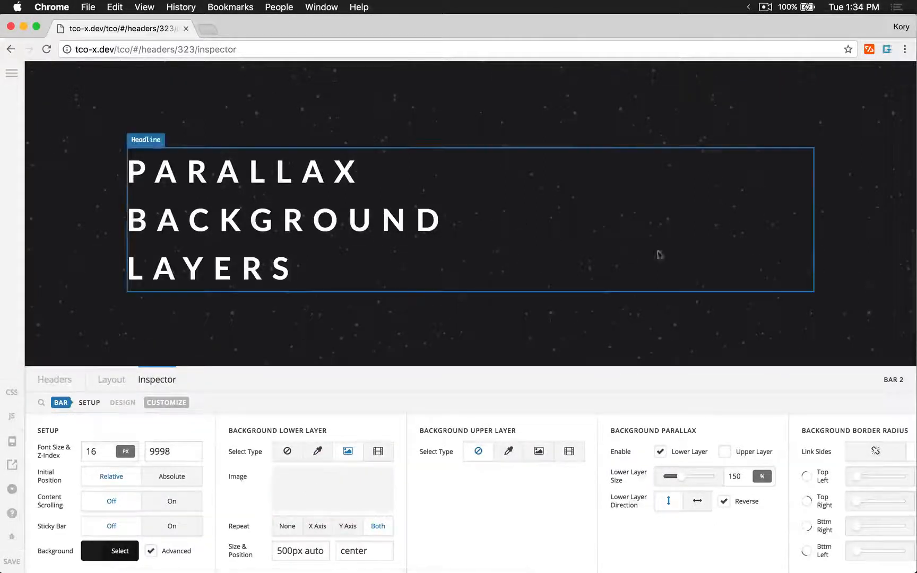
left_click(101, 551)
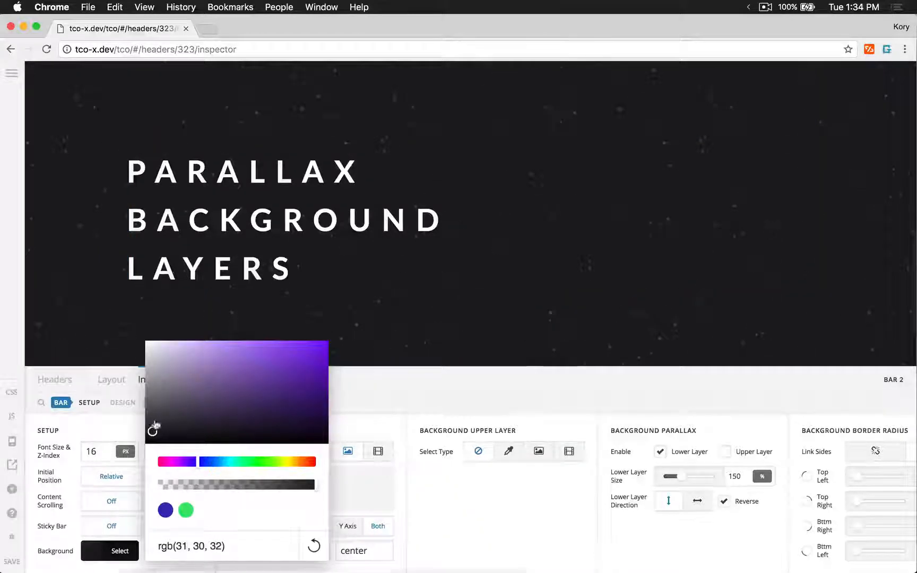
mouse_move(151, 430)
left_mouse_down()
mouse_move(169, 418)
mouse_move(285, 415)
mouse_move(322, 394)
mouse_move(260, 381)
mouse_move(201, 424)
mouse_move(153, 440)
left_mouse_up()
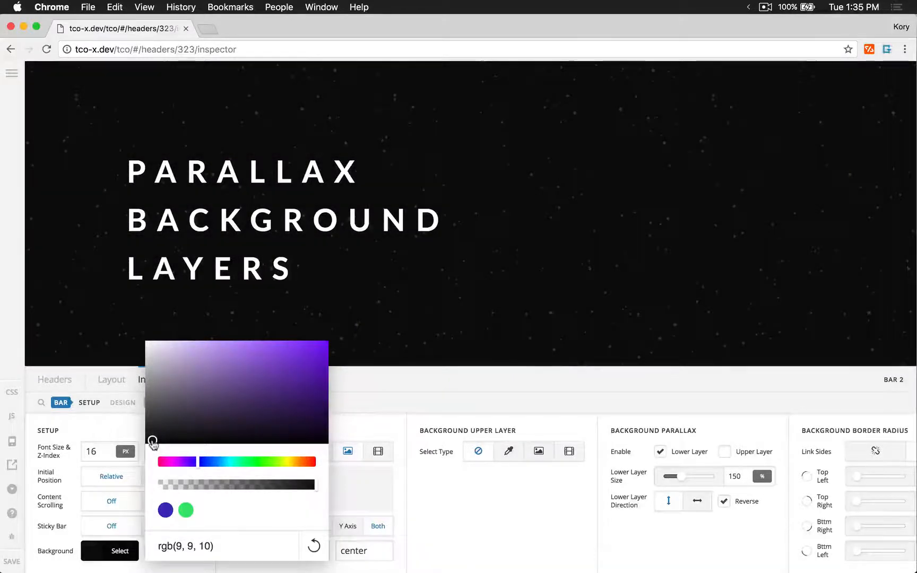
left_click(109, 556)
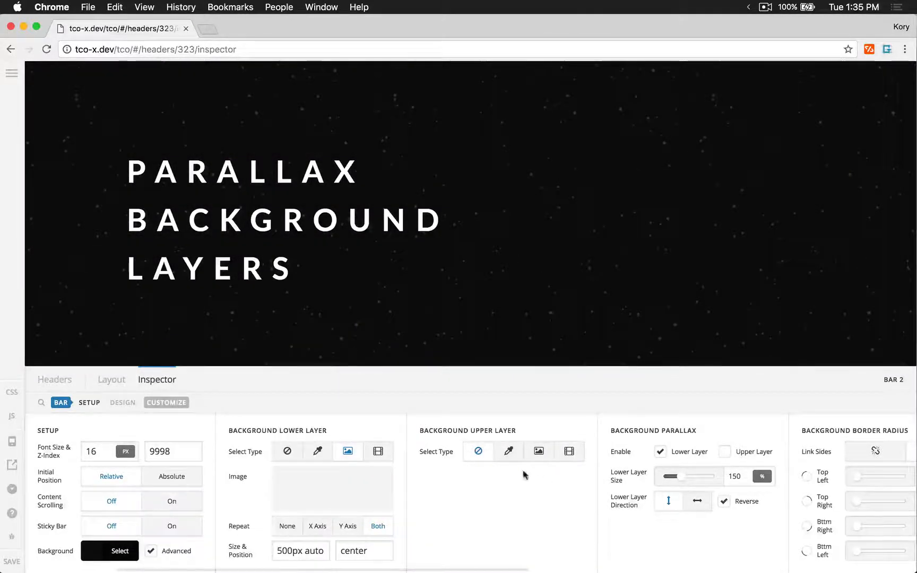